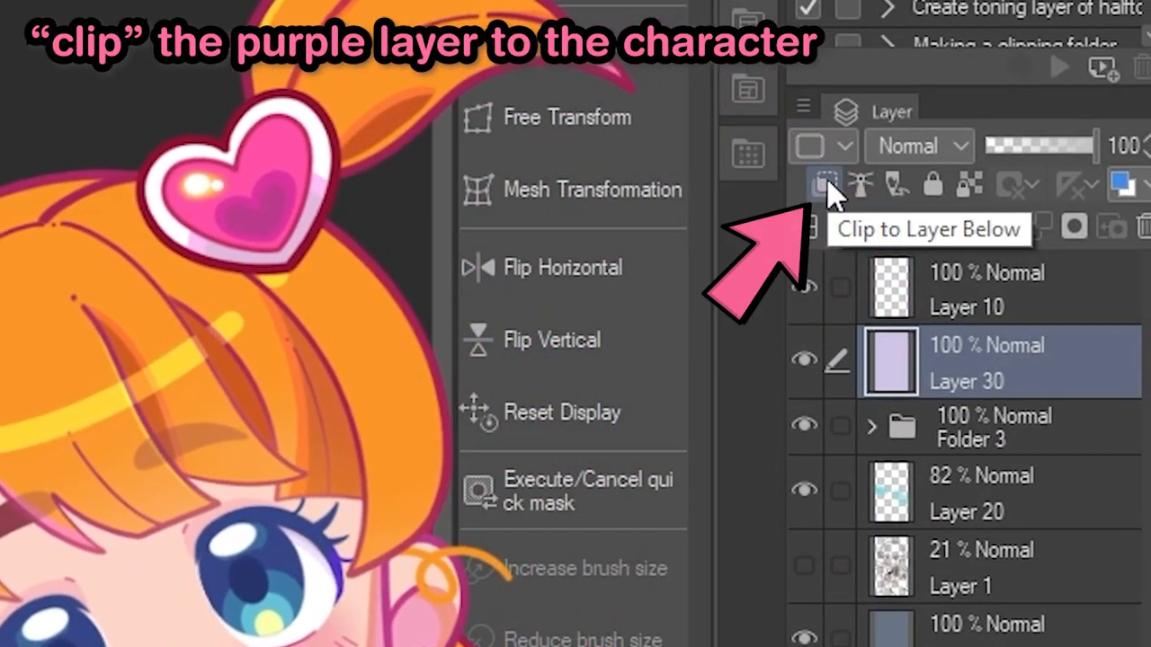
- Clip the purple layer to the character folder below and set its blend mode to Multiply
{"action": "left_click", "coordinate": [827, 187]}
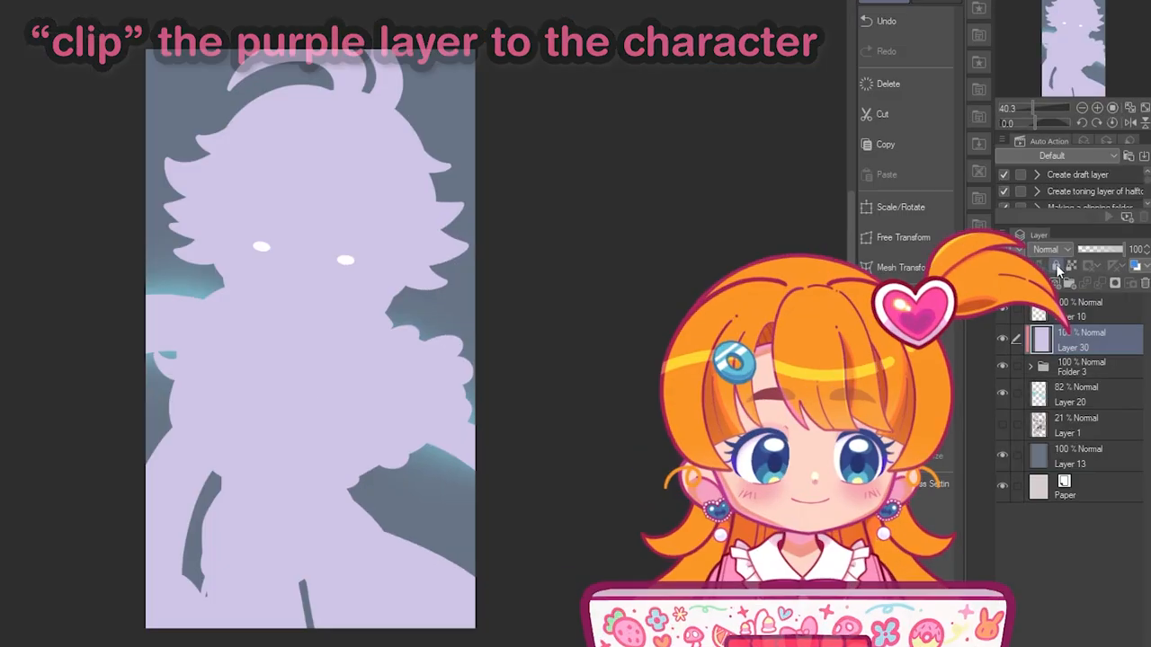
{"action": "left_click", "coordinate": [925, 165]}
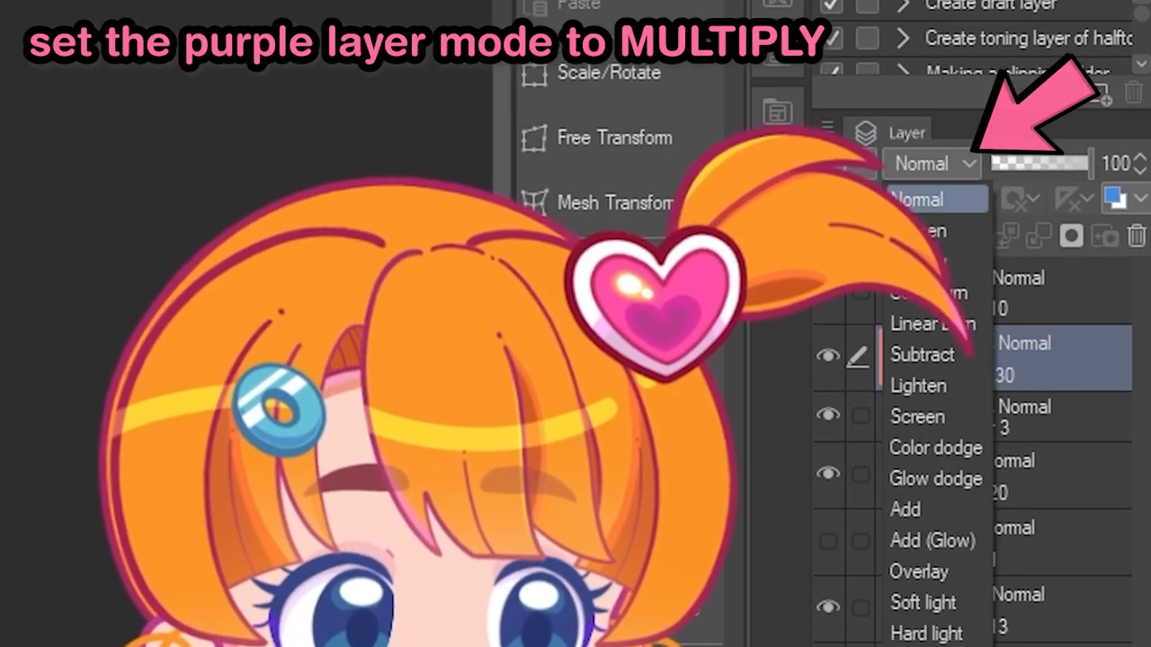
{"action": "left_click", "coordinate": [935, 262]}
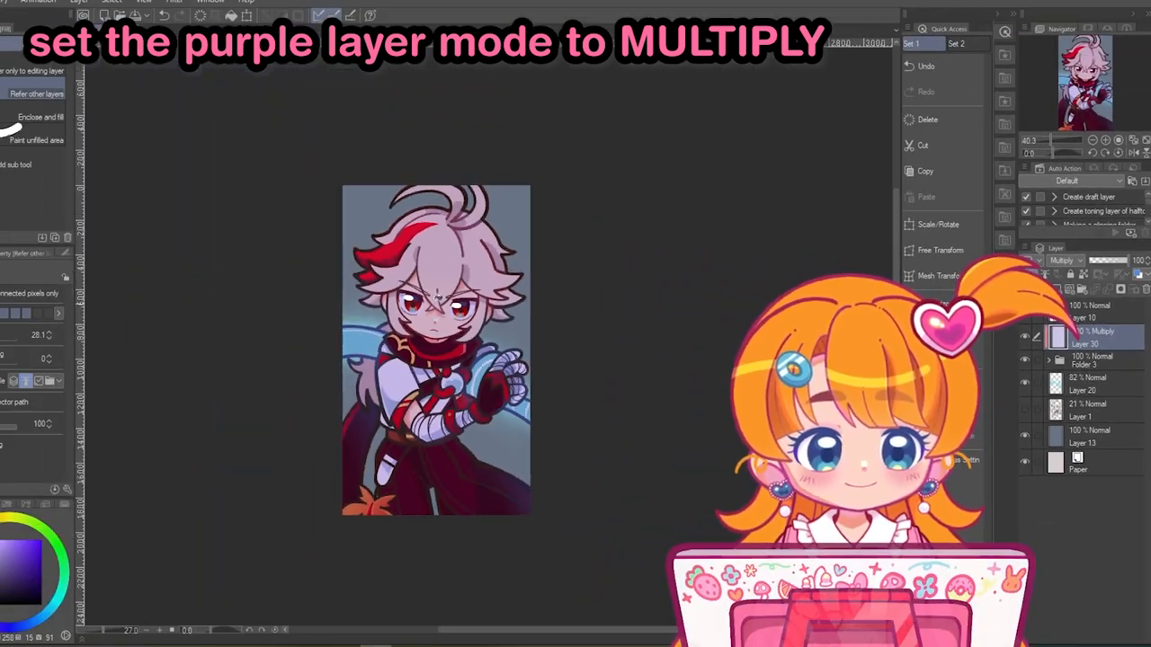
- Adjust the purple layer's colour by setting its hue to -11
{"action": "scroll", "coordinate": [655, 490], "scroll_direction": "up", "scroll_amount": 1}
{"action": "key", "text": "ctrl+u"}
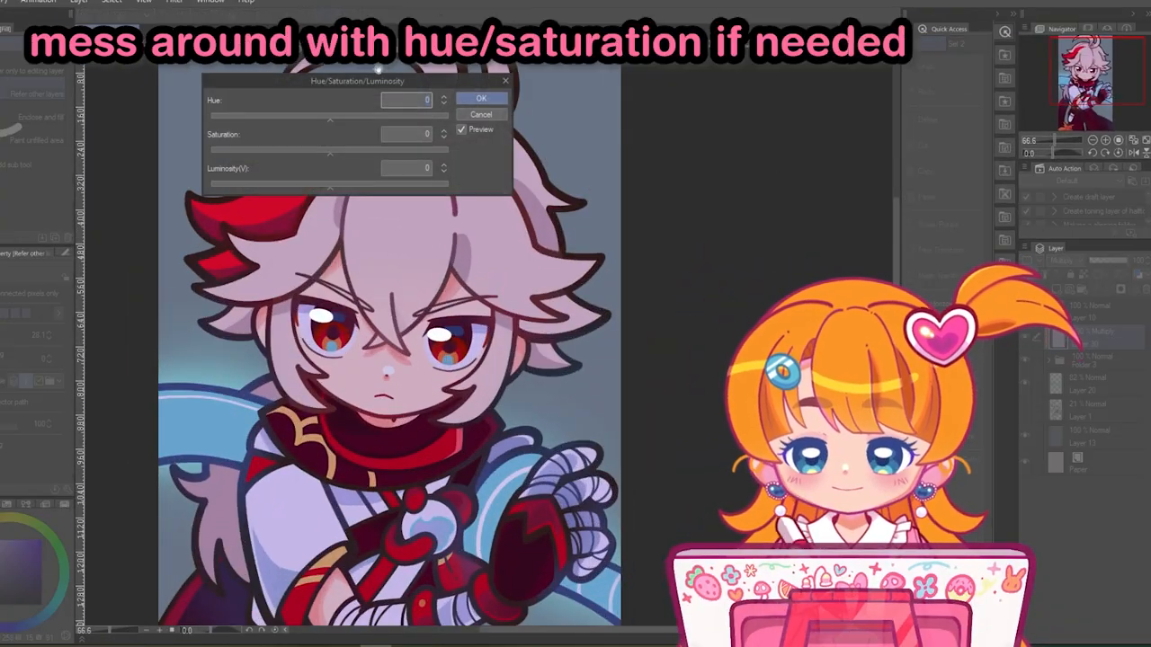
{"action": "left_click_drag", "start_coordinate": [375, 76], "coordinate": [763, 111]}
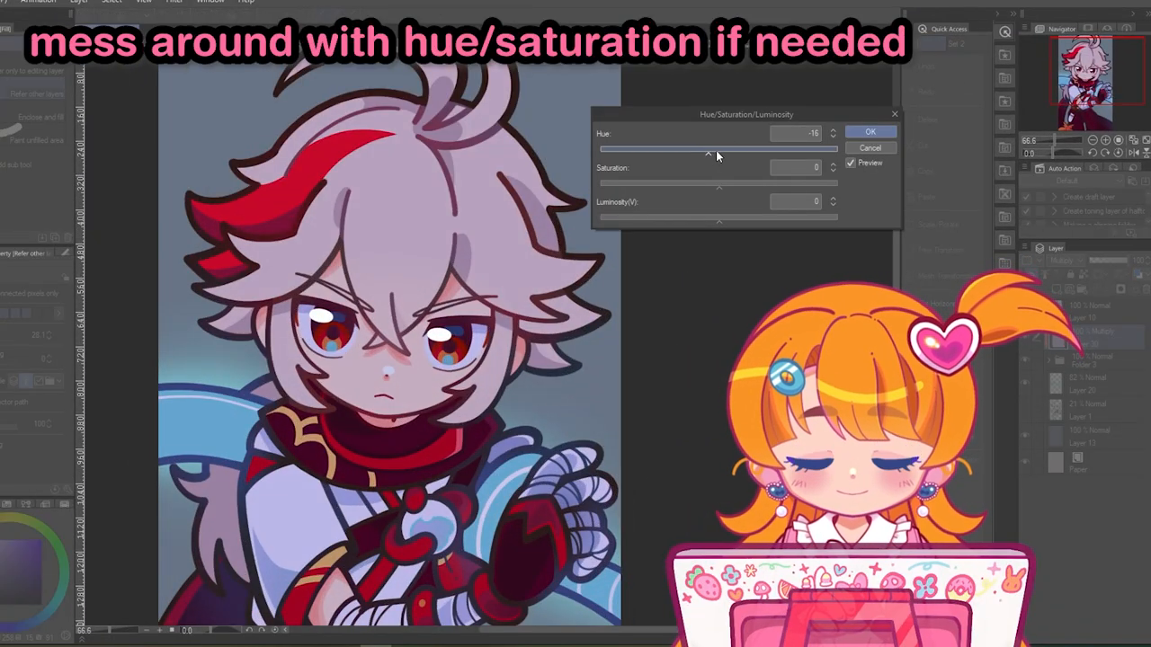
{"action": "left_click_drag", "start_coordinate": [703, 153], "coordinate": [711, 152]}
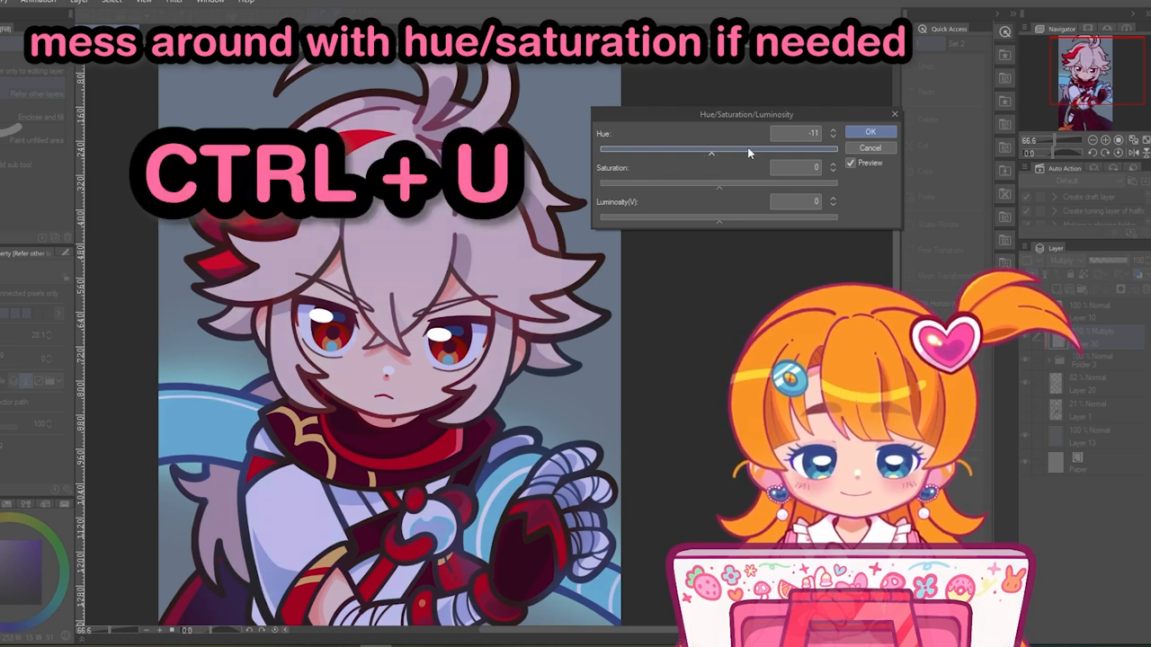
{"action": "left_click", "coordinate": [865, 131]}
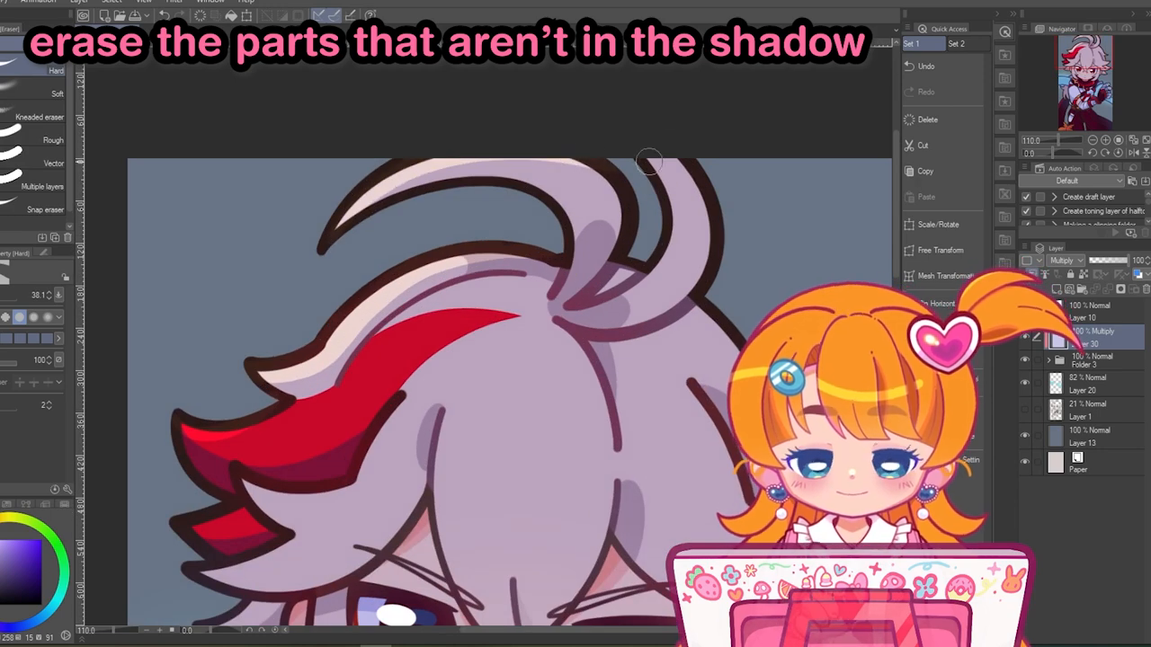
- Erase the shadow along the outer hair locks and move the purple layer into Folder 3 beneath Layer 15
{"action": "left_click_drag", "start_coordinate": [664, 315], "coordinate": [648, 327]}
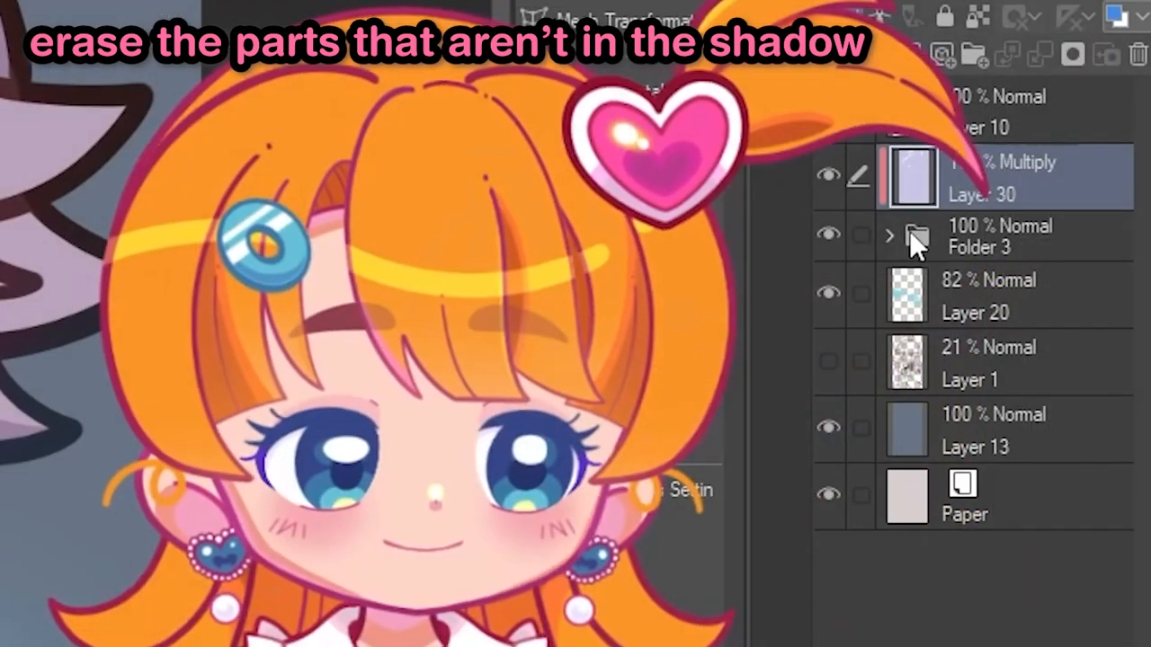
{"action": "left_click", "coordinate": [1049, 359]}
{"action": "left_click_drag", "start_coordinate": [1001, 186], "coordinate": [983, 478]}
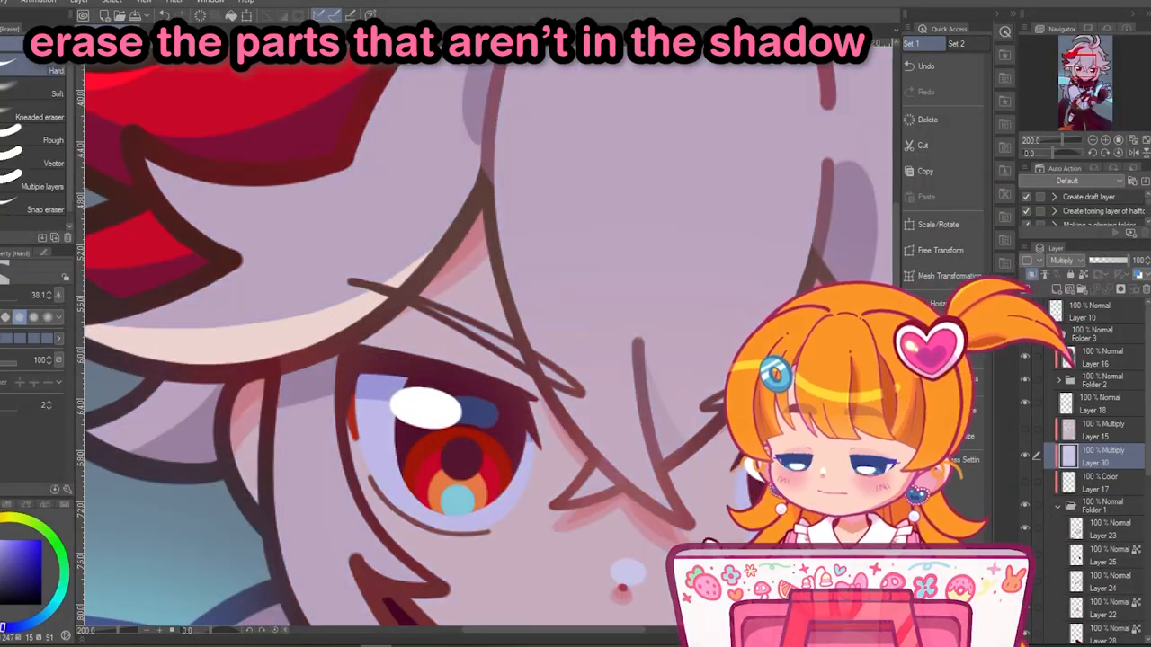
- Erase the shadow along the edges of the central bang so its outline catches the light
{"action": "mouse_move", "coordinate": [558, 388]}
{"action": "left_mouse_down"}
{"action": "mouse_move", "coordinate": [656, 495]}
{"action": "mouse_move", "coordinate": [609, 413]}
{"action": "left_mouse_up"}
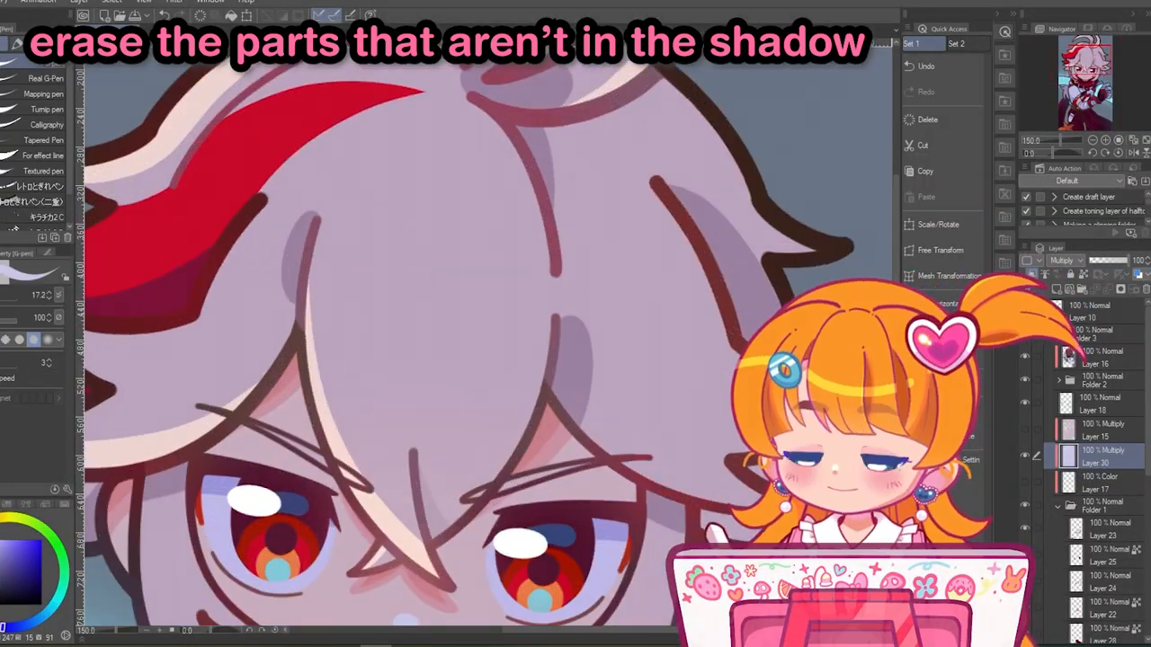
{"action": "left_click_drag", "start_coordinate": [550, 279], "coordinate": [476, 105]}
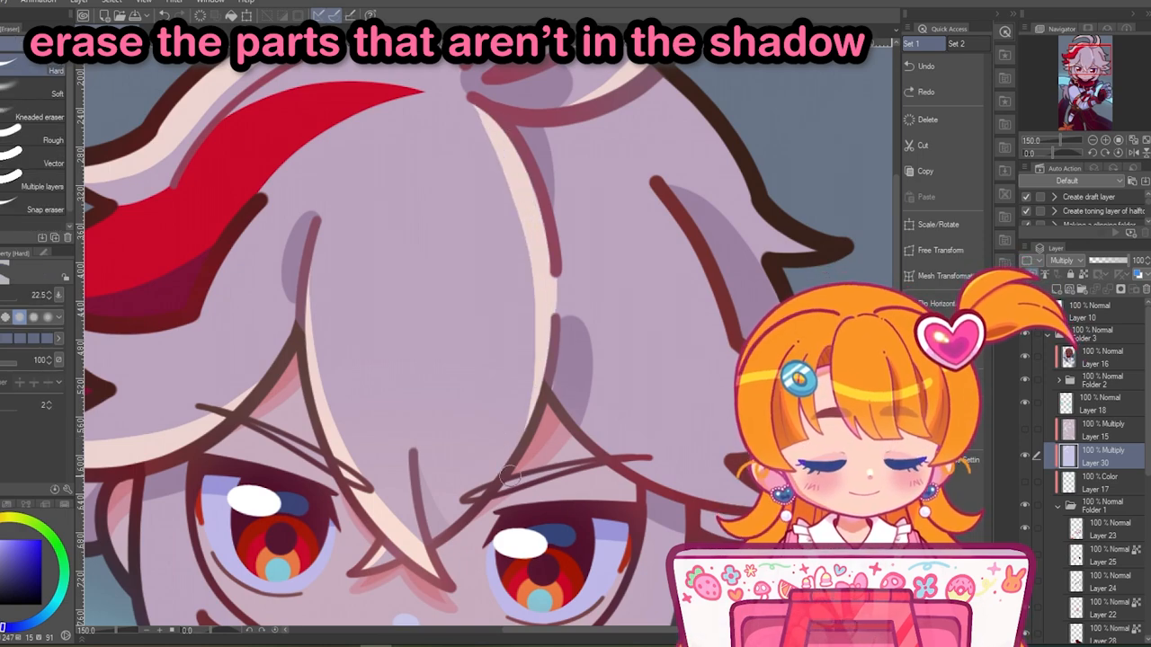
{"action": "left_click_drag", "start_coordinate": [426, 461], "coordinate": [476, 367]}
{"action": "scroll", "coordinate": [476, 367], "scroll_direction": "up", "scroll_amount": 2}
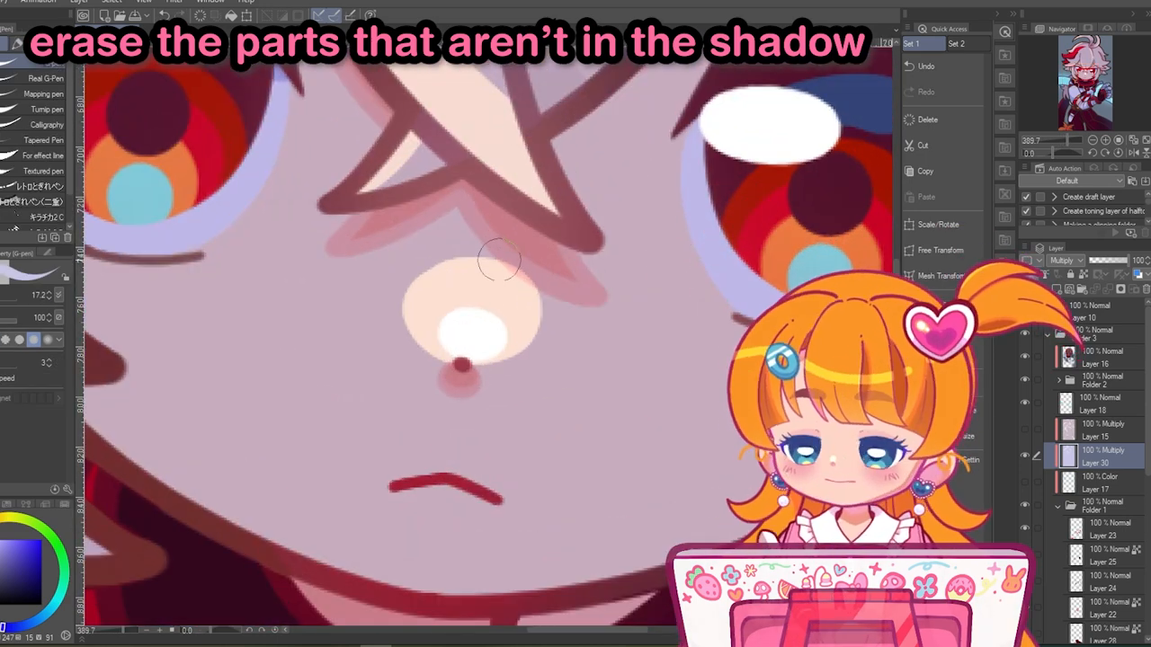
- Undo the last stroke and erase the shadow from the nose, jawline and lower whites of the eyes
{"action": "key", "text": "ctrl+z"}
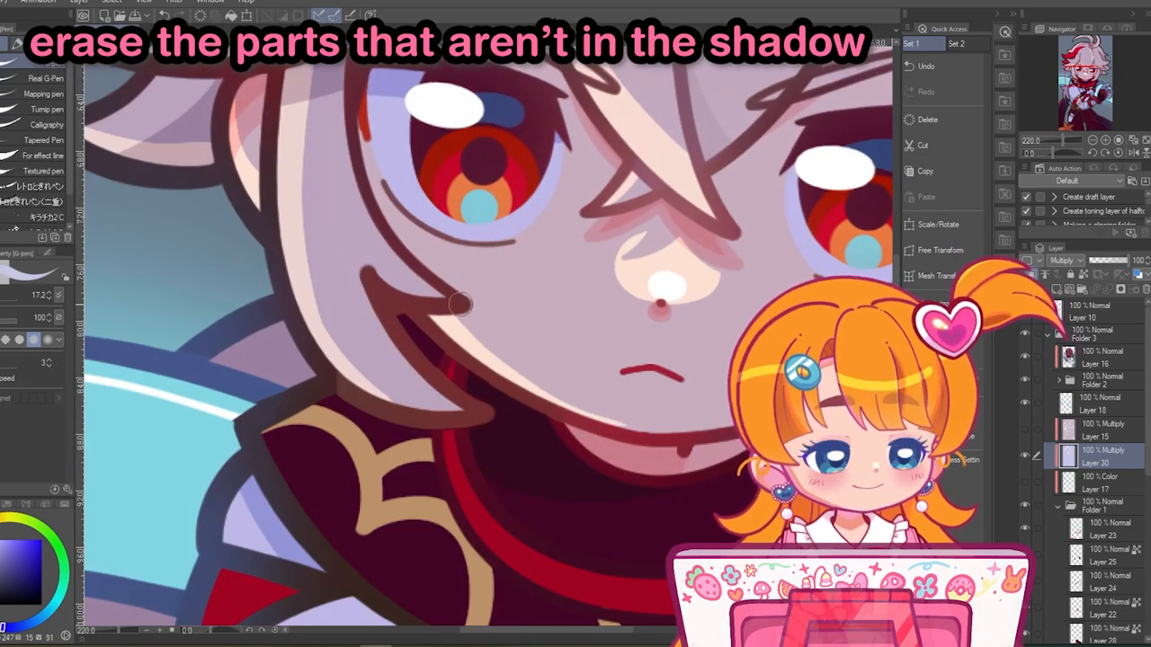
{"action": "left_click_drag", "start_coordinate": [447, 150], "coordinate": [390, 266]}
{"action": "scroll", "coordinate": [391, 267], "scroll_direction": "up", "scroll_amount": 3}
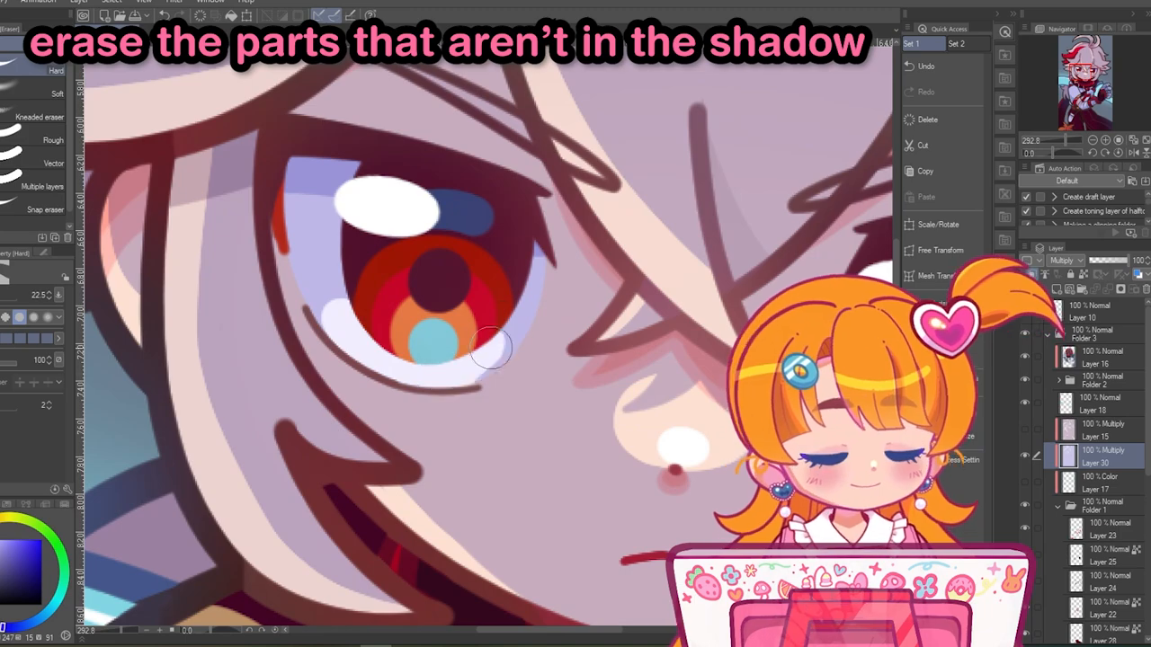
{"action": "scroll", "coordinate": [491, 341], "scroll_direction": "down", "scroll_amount": 1}
{"action": "left_click_drag", "start_coordinate": [809, 395], "coordinate": [436, 320]}
{"action": "left_click_drag", "start_coordinate": [466, 307], "coordinate": [480, 325]}
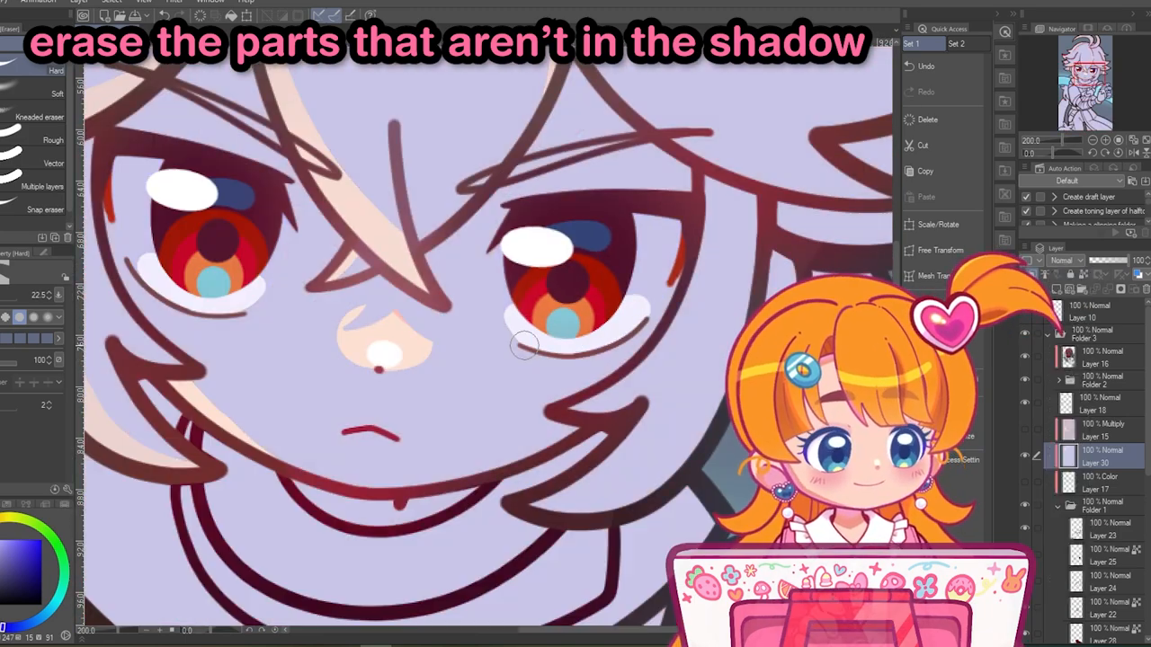
{"action": "scroll", "coordinate": [414, 410], "scroll_direction": "up", "scroll_amount": 3}
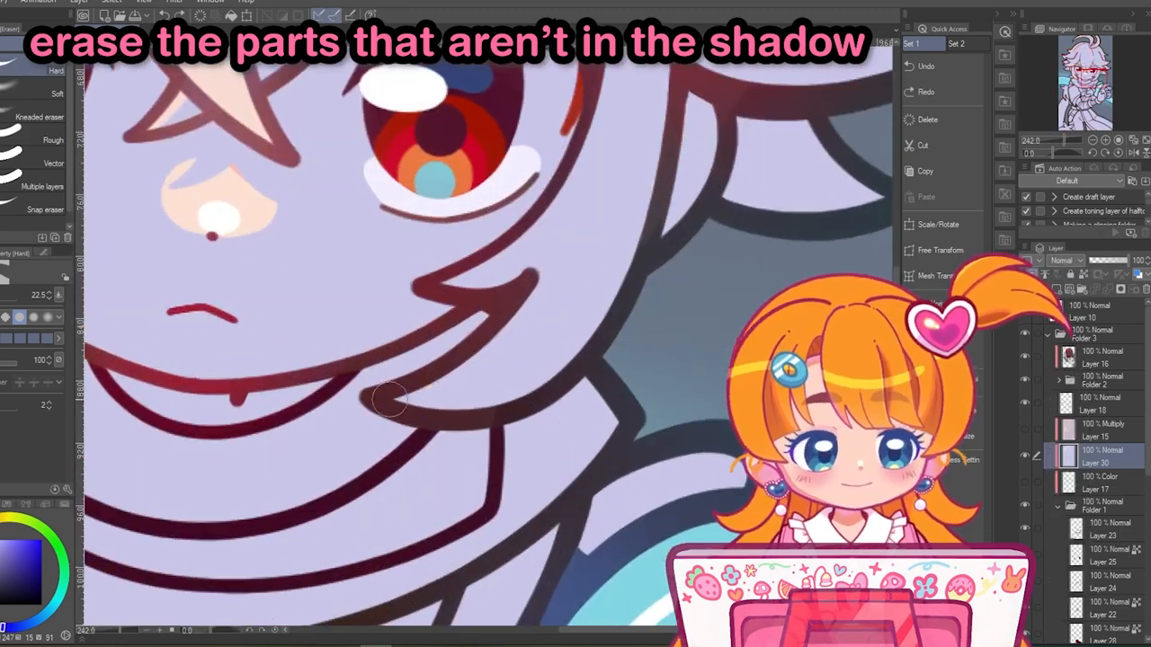
- Erase the shadow from the face-framing lock and the pointed hair tips on the side without the red streak
{"action": "left_click_drag", "start_coordinate": [620, 126], "coordinate": [369, 486]}
{"action": "scroll", "coordinate": [420, 93], "scroll_direction": "down", "scroll_amount": 2}
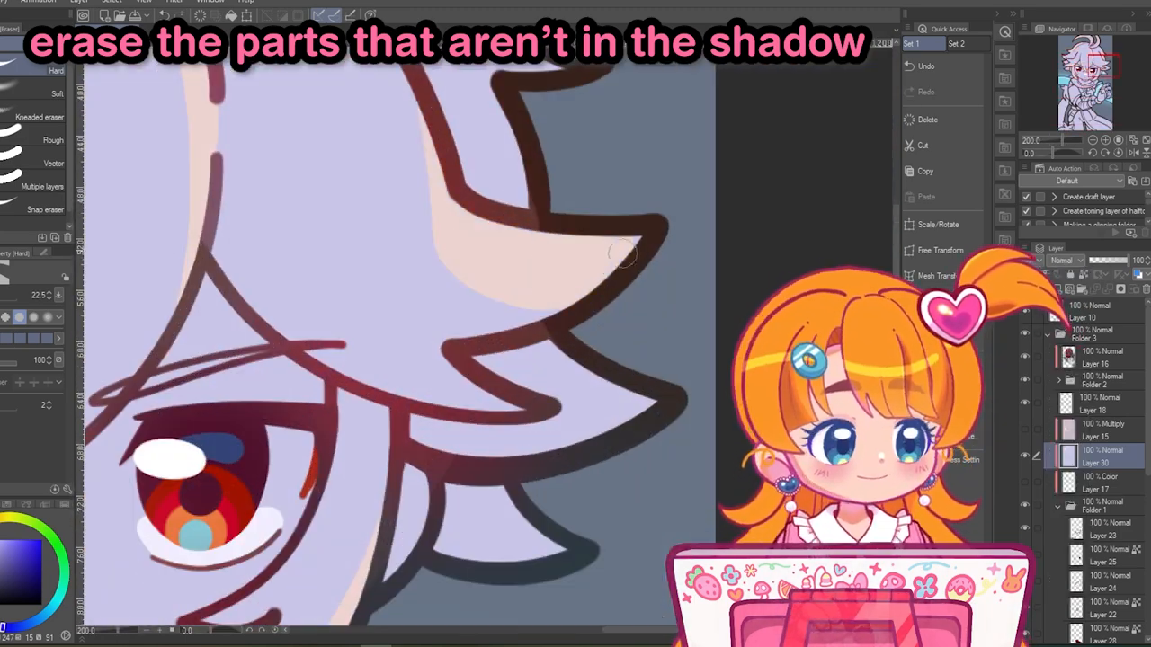
{"action": "left_click_drag", "start_coordinate": [459, 289], "coordinate": [544, 307]}
{"action": "scroll", "coordinate": [542, 302], "scroll_direction": "down", "scroll_amount": 14}
{"action": "scroll", "coordinate": [561, 342], "scroll_direction": "up", "scroll_amount": 13}
{"action": "left_click_drag", "start_coordinate": [443, 273], "coordinate": [574, 347]}
{"action": "scroll", "coordinate": [628, 319], "scroll_direction": "down", "scroll_amount": 18}
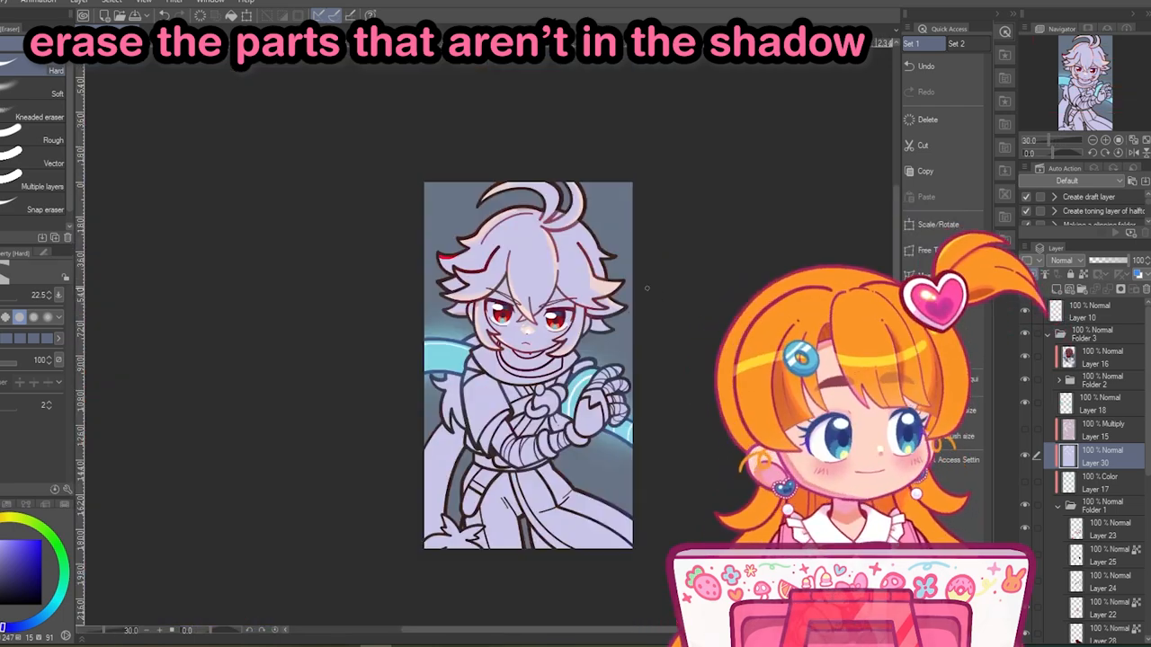
- Erase the shadow from parts of the red hair streak
{"action": "scroll", "coordinate": [531, 203], "scroll_direction": "up", "scroll_amount": 17}
{"action": "left_click_drag", "start_coordinate": [483, 143], "coordinate": [531, 149]}
{"action": "left_click_drag", "start_coordinate": [393, 372], "coordinate": [467, 248]}
{"action": "scroll", "coordinate": [406, 261], "scroll_direction": "down", "scroll_amount": 10}
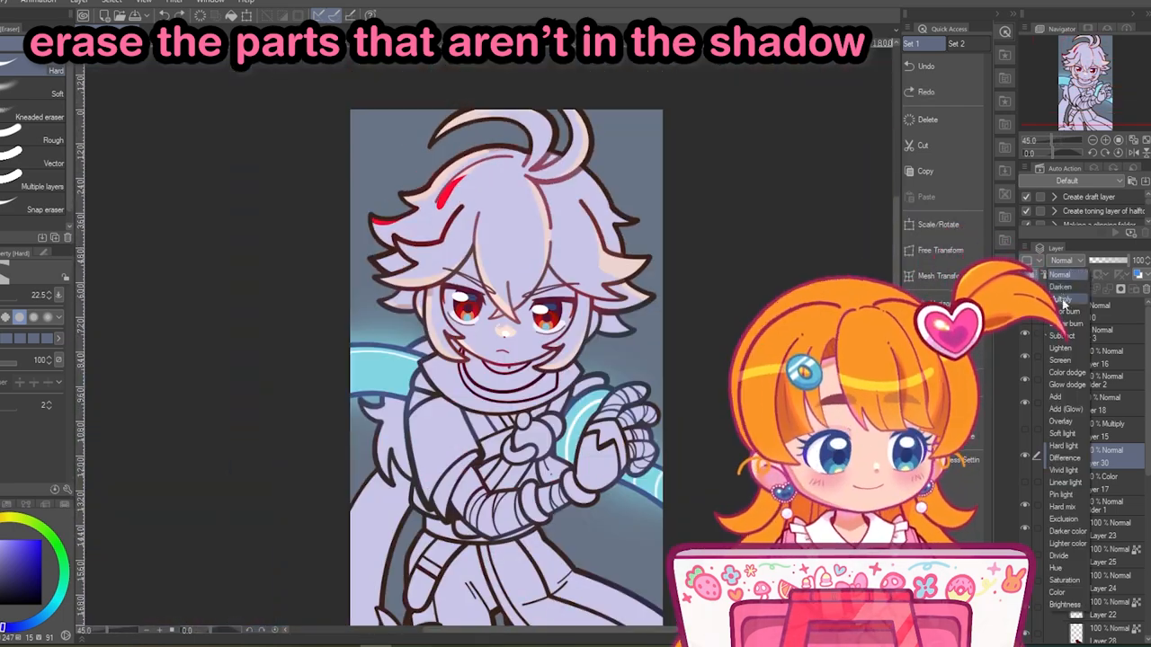
- Set the shadow layer back to Multiply and refine the erased areas around the scarf collar
{"action": "scroll", "coordinate": [423, 297], "scroll_direction": "up", "scroll_amount": 12}
{"action": "scroll", "coordinate": [428, 305], "scroll_direction": "down", "scroll_amount": 1}
{"action": "scroll", "coordinate": [429, 304], "scroll_direction": "up", "scroll_amount": 4}
{"action": "left_click_drag", "start_coordinate": [429, 445], "coordinate": [451, 342]}
{"action": "key", "text": "p"}
{"action": "left_click_drag", "start_coordinate": [451, 343], "coordinate": [524, 373]}
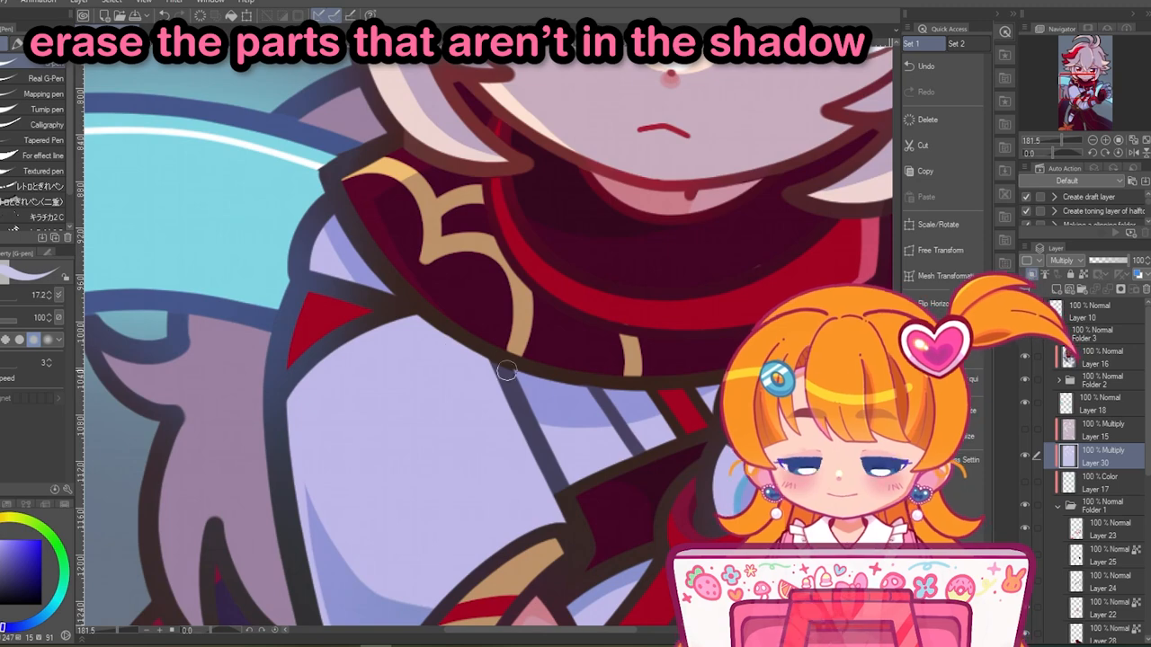
- Erase the shadow along the outer edge of the white sleeve
{"action": "scroll", "coordinate": [292, 487], "scroll_direction": "down", "scroll_amount": 2}
{"action": "left_click_drag", "start_coordinate": [292, 487], "coordinate": [354, 324]}
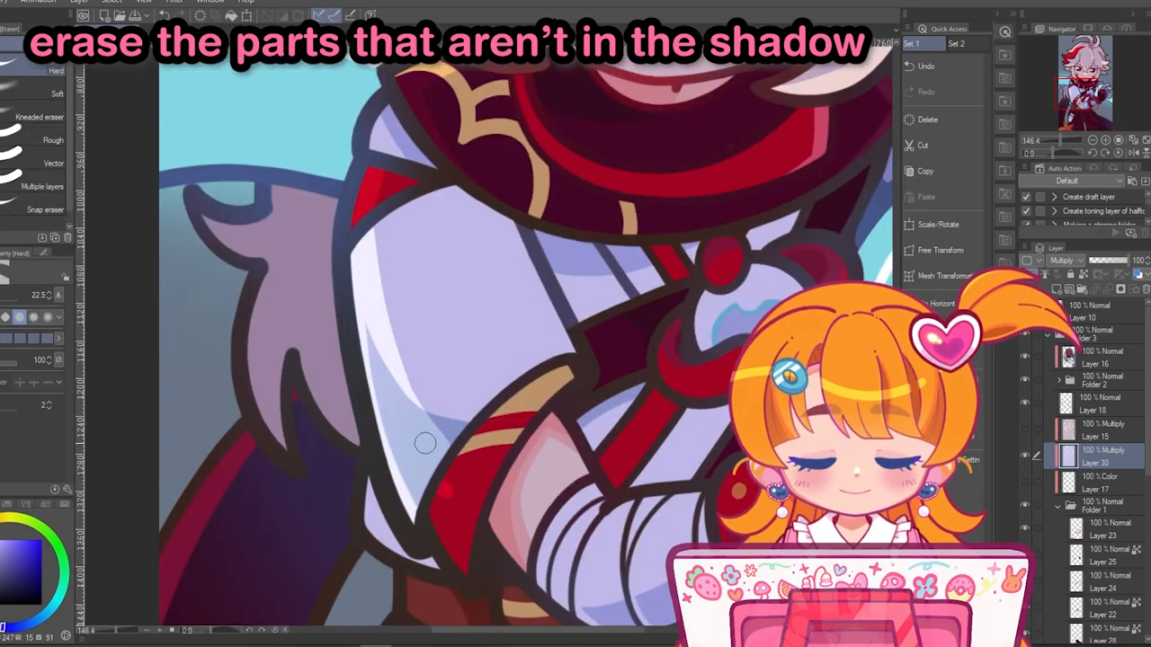
{"action": "scroll", "coordinate": [442, 509], "scroll_direction": "down", "scroll_amount": 5}
{"action": "scroll", "coordinate": [579, 158], "scroll_direction": "up", "scroll_amount": 8}
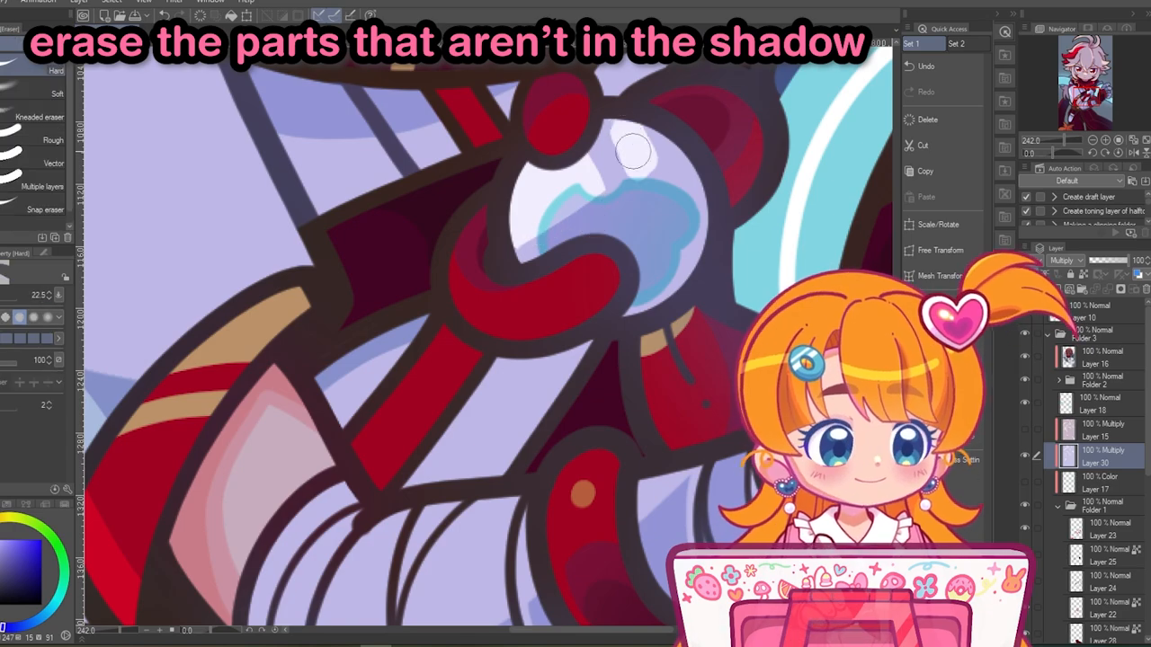
- Erase the shadow from the round chest ornament, the bandaged fingertips and the red top of the glove
{"action": "left_click_drag", "start_coordinate": [623, 134], "coordinate": [651, 159]}
{"action": "scroll", "coordinate": [537, 299], "scroll_direction": "down", "scroll_amount": 6}
{"action": "scroll", "coordinate": [544, 283], "scroll_direction": "up", "scroll_amount": 6}
{"action": "scroll", "coordinate": [468, 391], "scroll_direction": "down", "scroll_amount": 3}
{"action": "scroll", "coordinate": [710, 363], "scroll_direction": "up", "scroll_amount": 3}
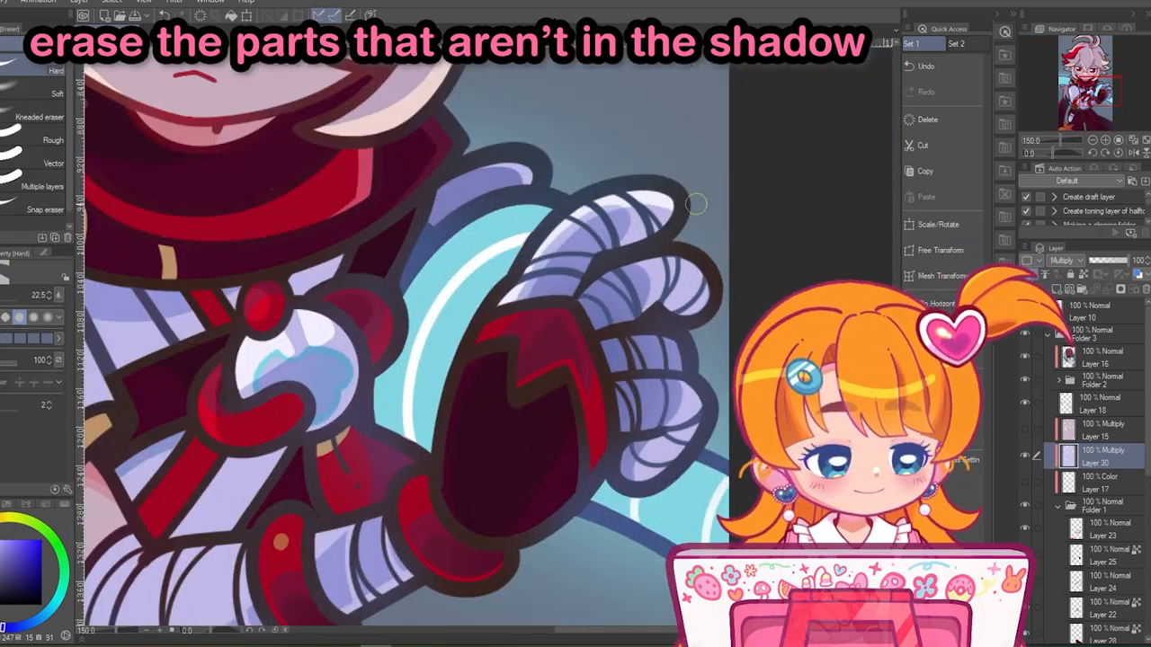
{"action": "scroll", "coordinate": [670, 376], "scroll_direction": "down", "scroll_amount": 2}
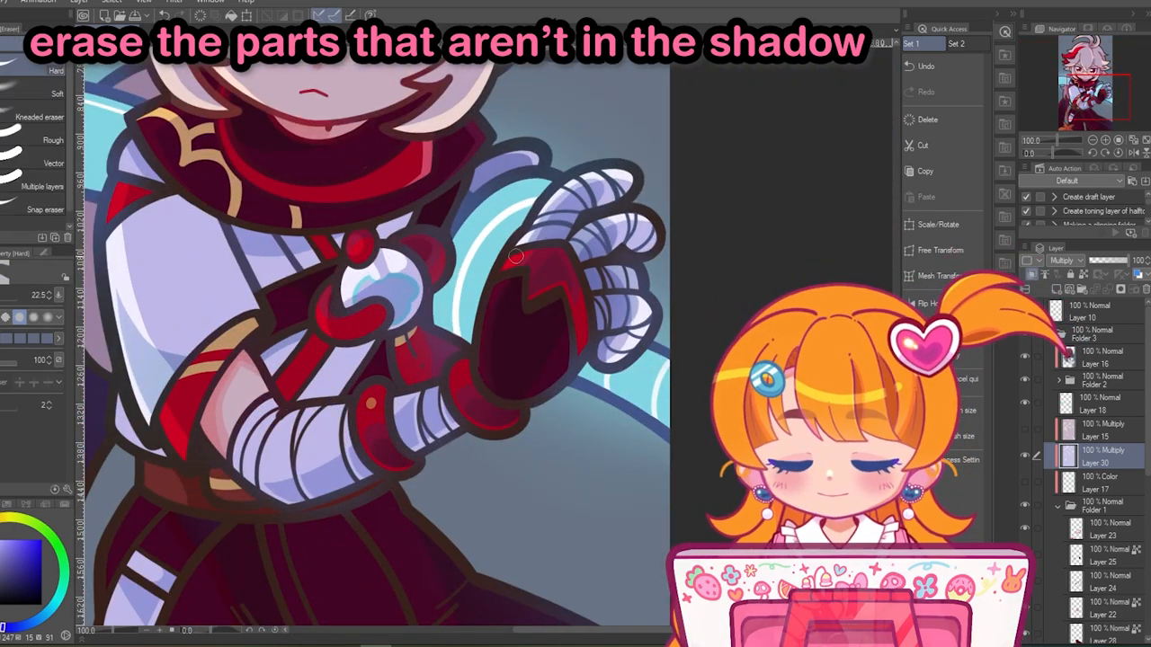
- Erase the shadow from the exposed skin at the elbow and the edges of the forearm bandages
{"action": "scroll", "coordinate": [454, 373], "scroll_direction": "down", "scroll_amount": 3}
{"action": "scroll", "coordinate": [399, 497], "scroll_direction": "up", "scroll_amount": 6}
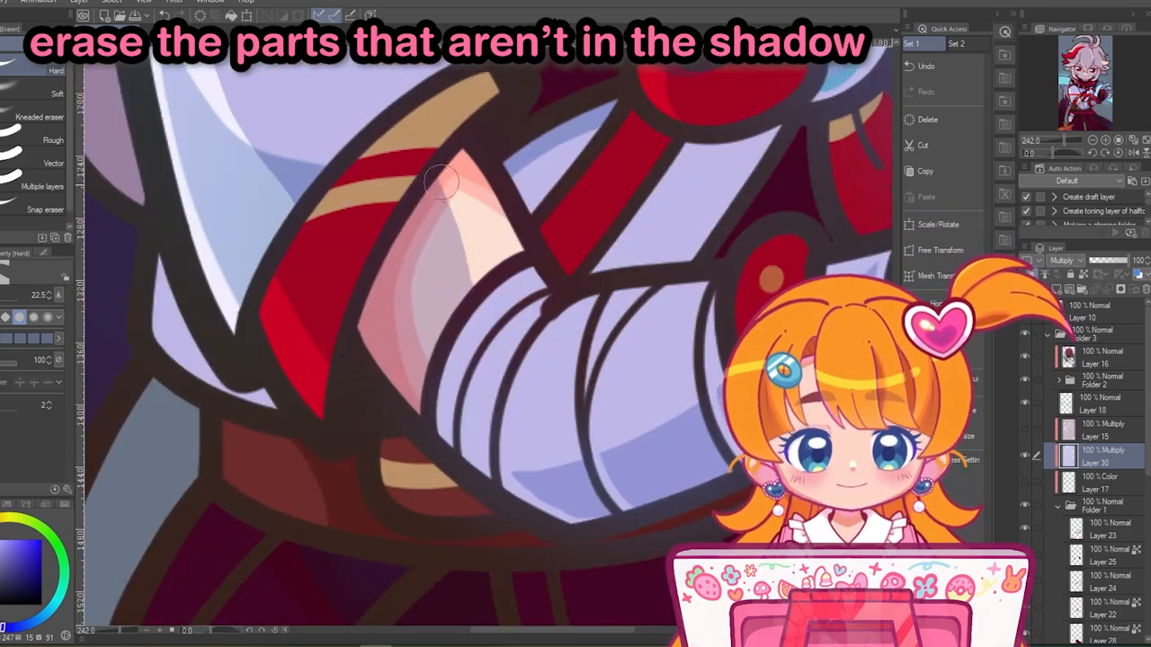
{"action": "scroll", "coordinate": [454, 87], "scroll_direction": "down", "scroll_amount": 4}
{"action": "scroll", "coordinate": [521, 225], "scroll_direction": "up", "scroll_amount": 3}
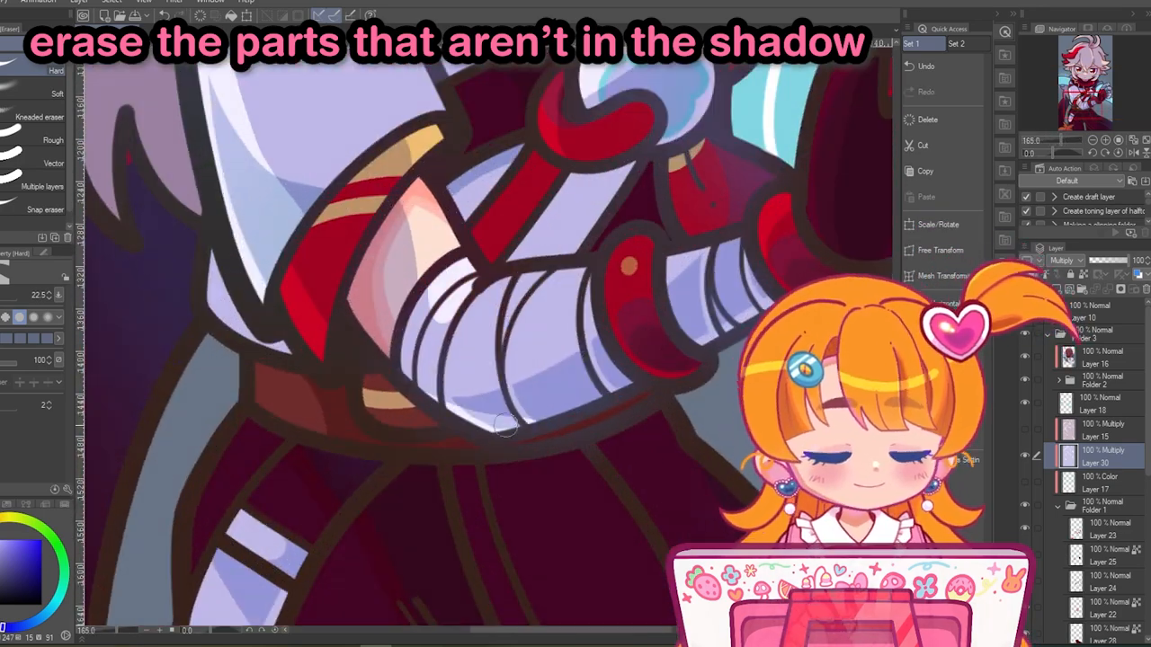
{"action": "left_click_drag", "start_coordinate": [362, 295], "coordinate": [381, 354]}
{"action": "scroll", "coordinate": [432, 396], "scroll_direction": "down", "scroll_amount": 3}
{"action": "scroll", "coordinate": [337, 517], "scroll_direction": "up", "scroll_amount": 5}
- Erase the shadow around the rim of the white pouch on the thigh
{"action": "left_click_drag", "start_coordinate": [439, 256], "coordinate": [412, 345]}
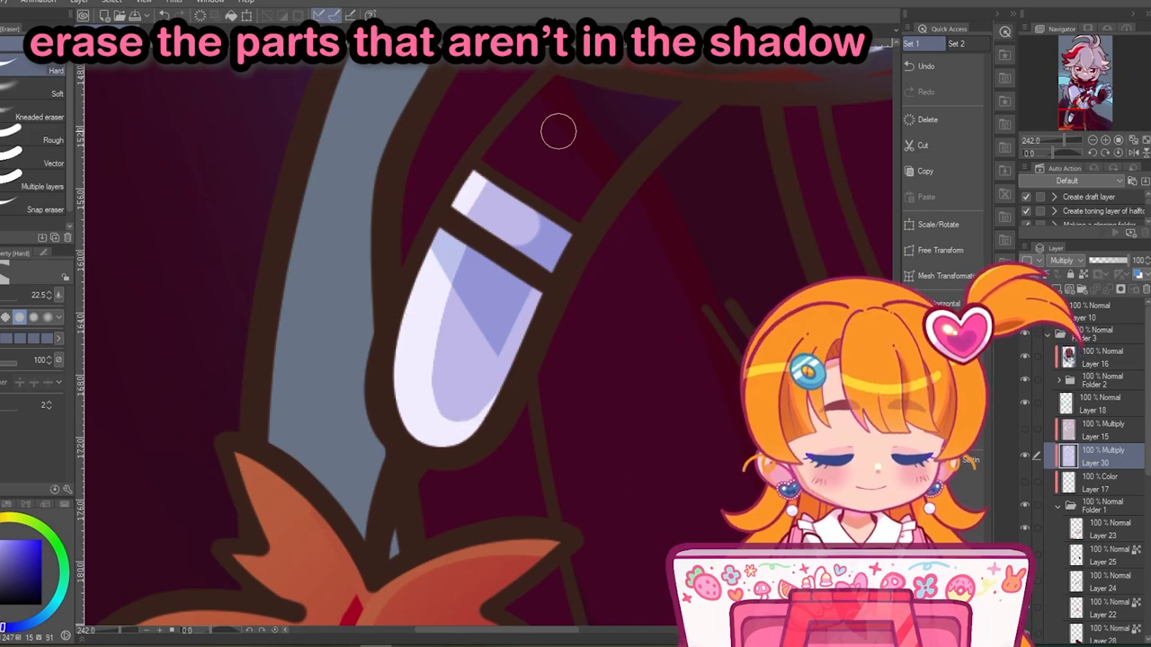
{"action": "scroll", "coordinate": [479, 209], "scroll_direction": "down", "scroll_amount": 1}
{"action": "scroll", "coordinate": [551, 236], "scroll_direction": "down", "scroll_amount": 4}
{"action": "scroll", "coordinate": [401, 225], "scroll_direction": "up", "scroll_amount": 5}
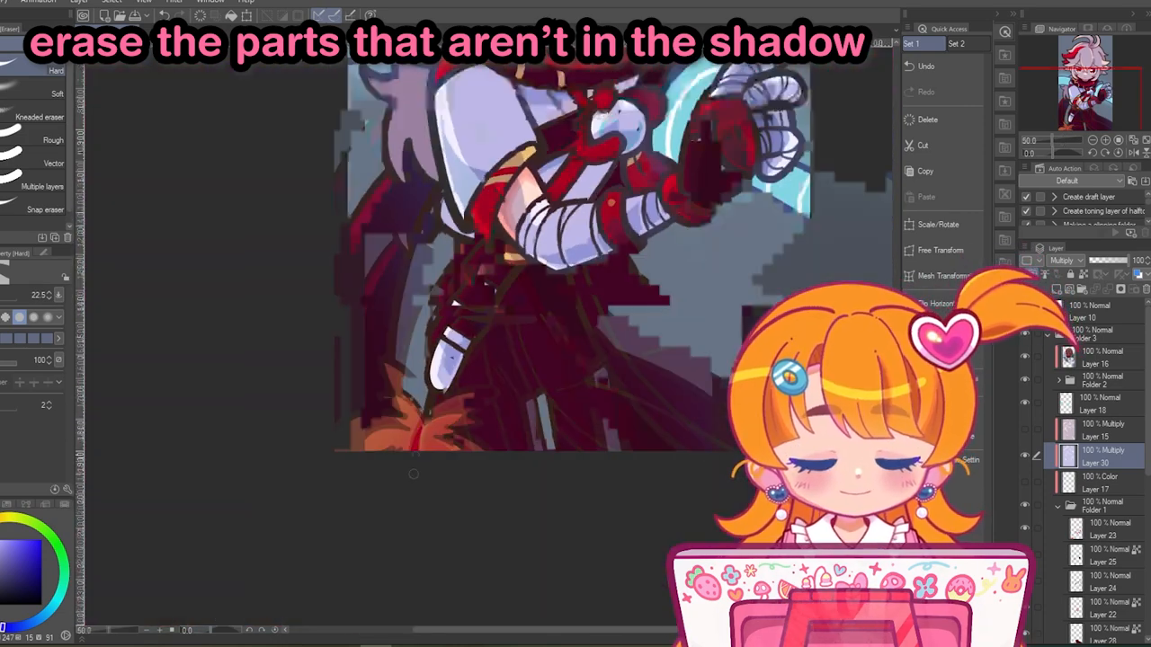
- Darken the shadow layer by setting its luminosity to -9
{"action": "scroll", "coordinate": [449, 364], "scroll_direction": "down", "scroll_amount": 5}
{"action": "key", "text": "ctrl+u"}
{"action": "left_click_drag", "start_coordinate": [718, 219], "coordinate": [708, 218]}
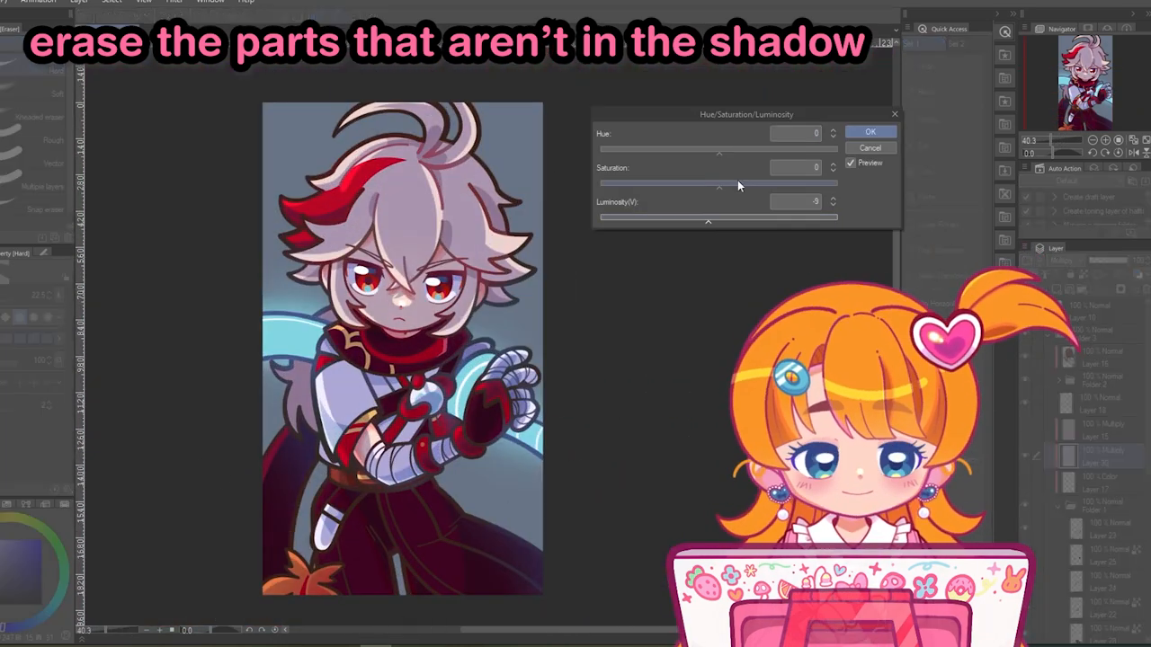
{"action": "left_click", "coordinate": [870, 132]}
- Erase the shadow along the folds of the dark trousers, keeping the layer's blend mode at Multiply
{"action": "scroll", "coordinate": [545, 457], "scroll_direction": "down", "scroll_amount": 2}
{"action": "left_click", "coordinate": [1067, 260]}
{"action": "scroll", "coordinate": [451, 405], "scroll_direction": "up", "scroll_amount": 2}
{"action": "left_click", "coordinate": [1068, 261]}
{"action": "scroll", "coordinate": [382, 351], "scroll_direction": "up", "scroll_amount": 4}
{"action": "scroll", "coordinate": [350, 270], "scroll_direction": "up", "scroll_amount": 3}
{"action": "left_click_drag", "start_coordinate": [324, 278], "coordinate": [399, 325]}
{"action": "scroll", "coordinate": [483, 299], "scroll_direction": "down", "scroll_amount": 3}
{"action": "scroll", "coordinate": [480, 213], "scroll_direction": "up", "scroll_amount": 4}
{"action": "scroll", "coordinate": [549, 380], "scroll_direction": "down", "scroll_amount": 2}
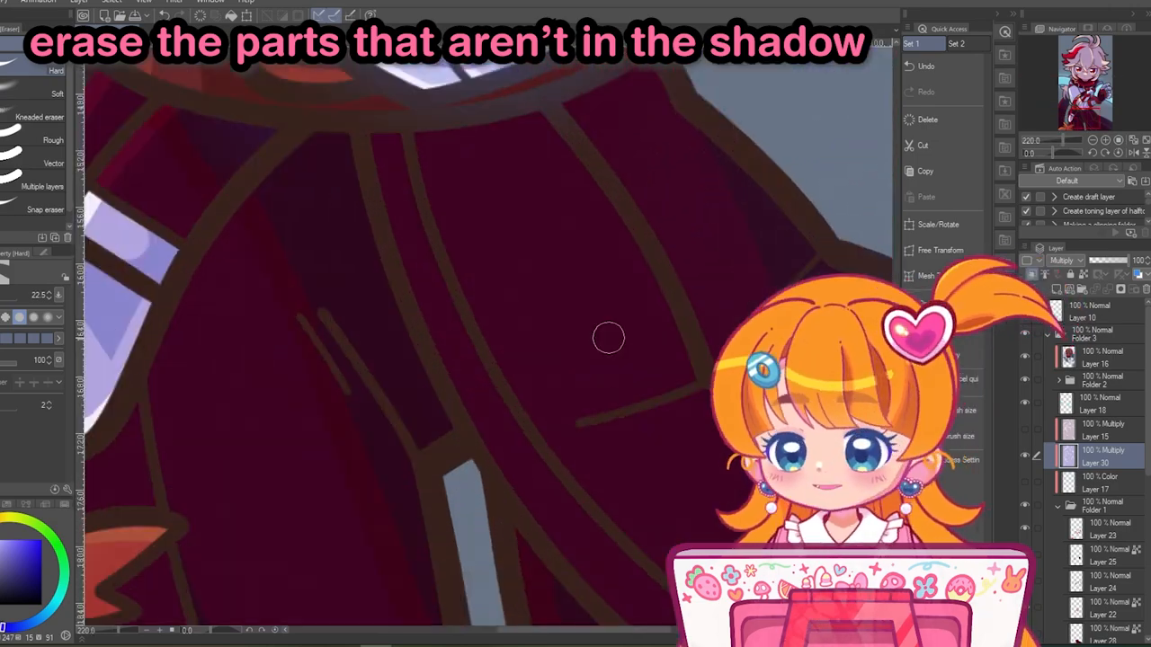
{"action": "scroll", "coordinate": [309, 278], "scroll_direction": "down", "scroll_amount": 6}
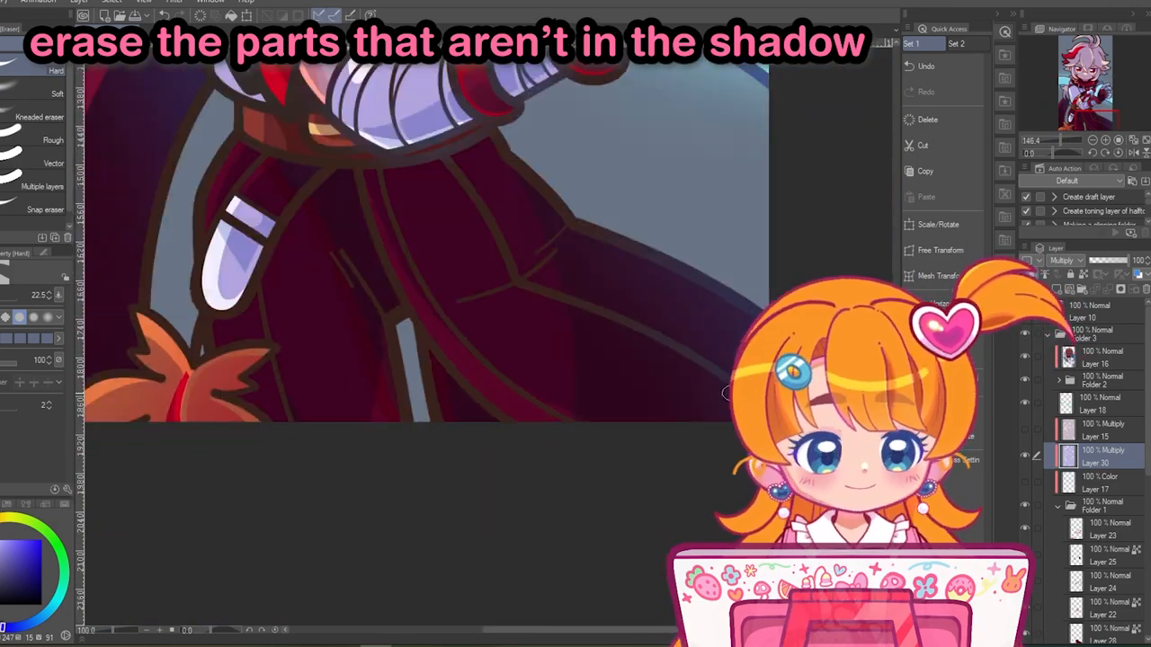
- Cut a curved highlight band across the top of the hair out of the shadow using the Milli pen
{"action": "scroll", "coordinate": [455, 354], "scroll_direction": "up", "scroll_amount": 4}
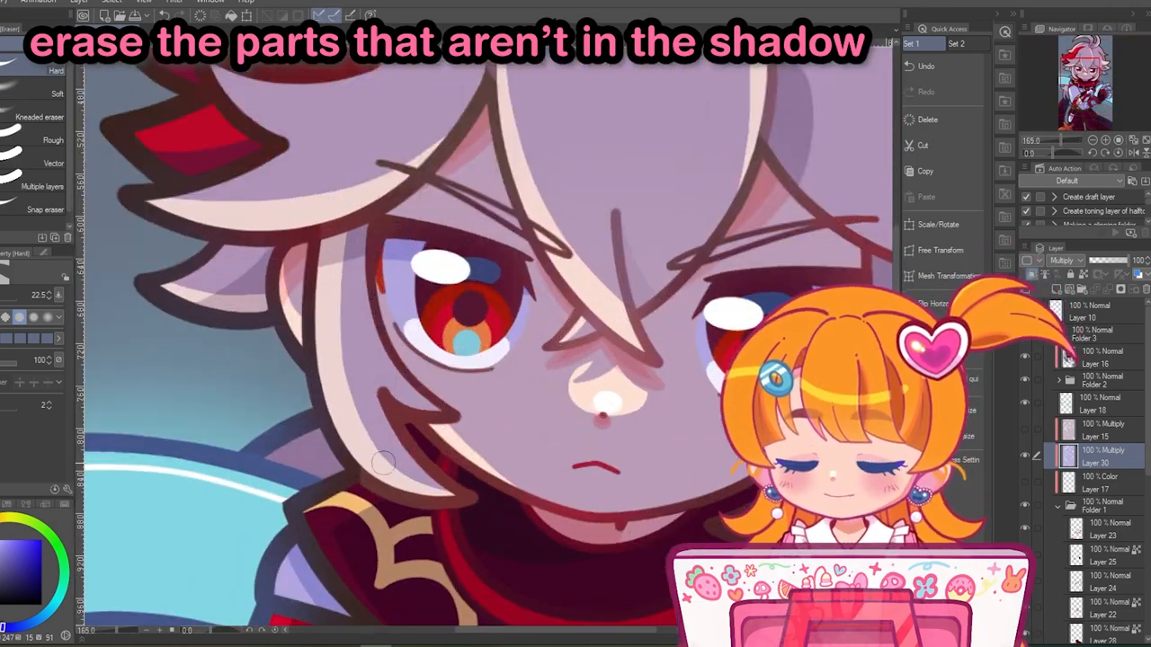
{"action": "scroll", "coordinate": [512, 306], "scroll_direction": "down", "scroll_amount": 4}
{"action": "scroll", "coordinate": [589, 327], "scroll_direction": "up", "scroll_amount": 3}
{"action": "scroll", "coordinate": [588, 327], "scroll_direction": "down", "scroll_amount": 3}
{"action": "scroll", "coordinate": [530, 248], "scroll_direction": "up", "scroll_amount": 3}
{"action": "key", "text": "p"}
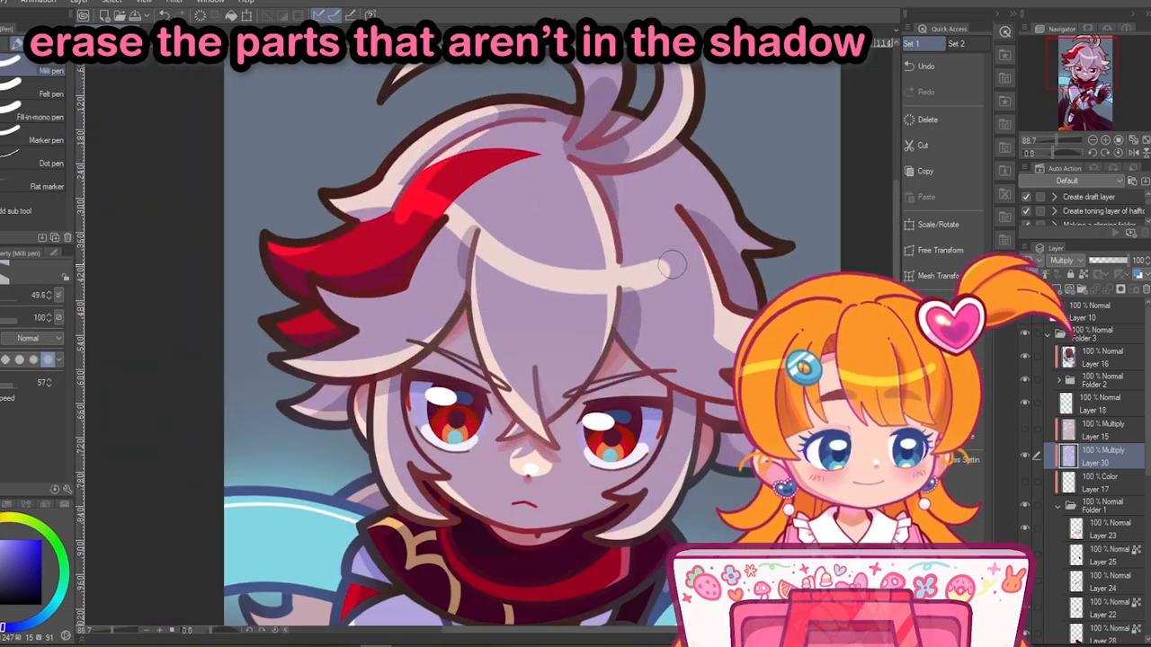
{"action": "scroll", "coordinate": [670, 265], "scroll_direction": "down", "scroll_amount": 4}
{"action": "scroll", "coordinate": [488, 333], "scroll_direction": "up", "scroll_amount": 4}
{"action": "scroll", "coordinate": [489, 333], "scroll_direction": "down", "scroll_amount": 4}
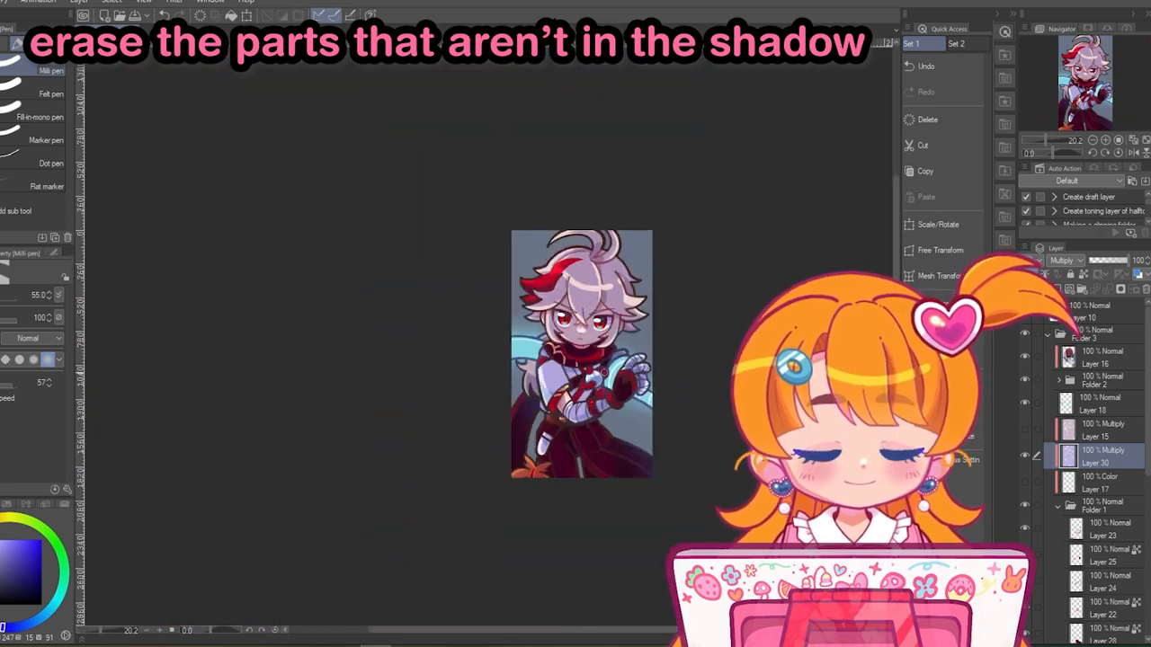
- Erase patches of shadow from the cheek beneath the eye and undo the last stroke
{"action": "scroll", "coordinate": [582, 330], "scroll_direction": "up", "scroll_amount": 5}
{"action": "key", "text": "p"}
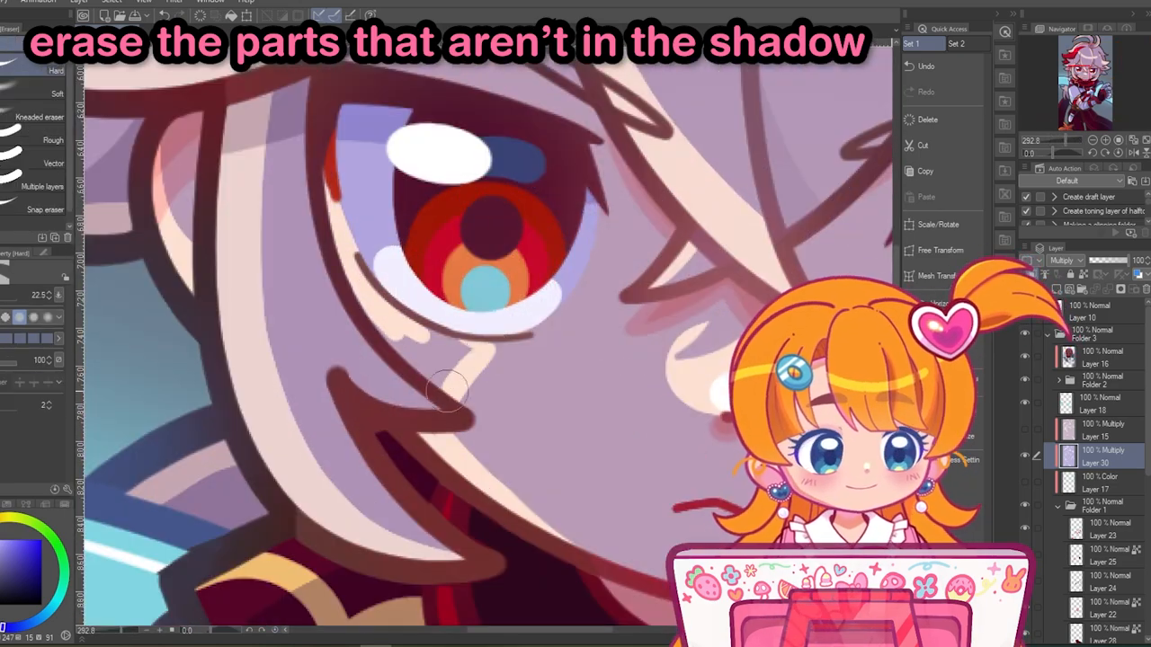
{"action": "key", "text": "ctrl+z"}
{"action": "scroll", "coordinate": [613, 549], "scroll_direction": "down", "scroll_amount": 2}
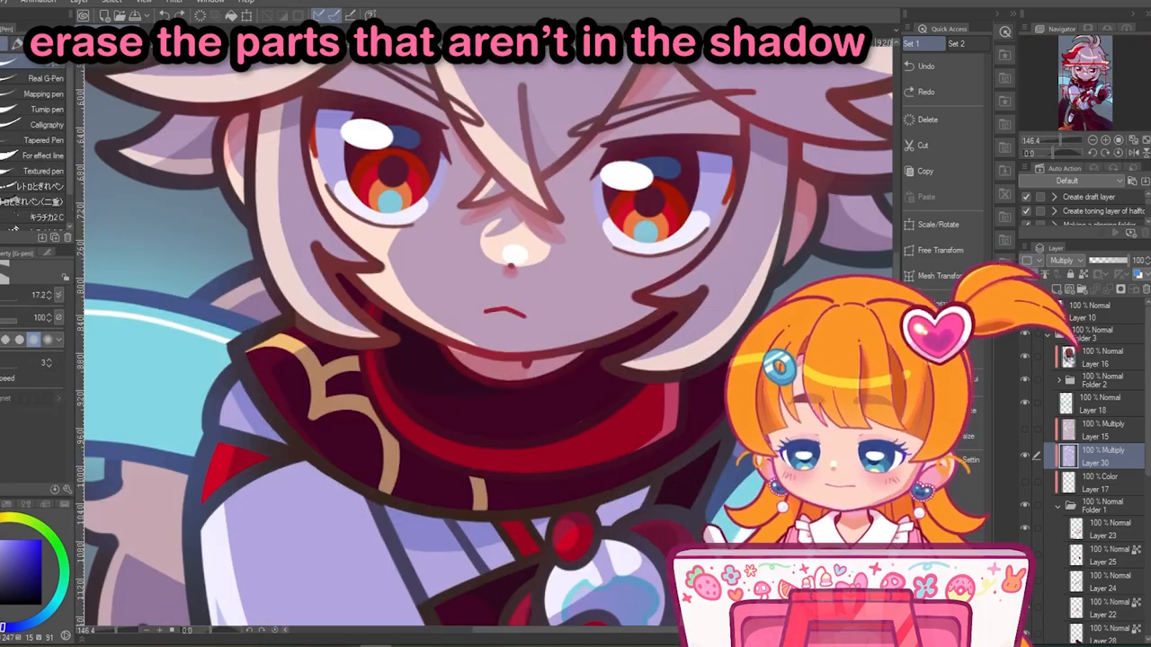
- Refine the shadow on the nose and the cheek edge, and set the shadow layer's blend mode to Normal
{"action": "scroll", "coordinate": [435, 302], "scroll_direction": "up", "scroll_amount": 1}
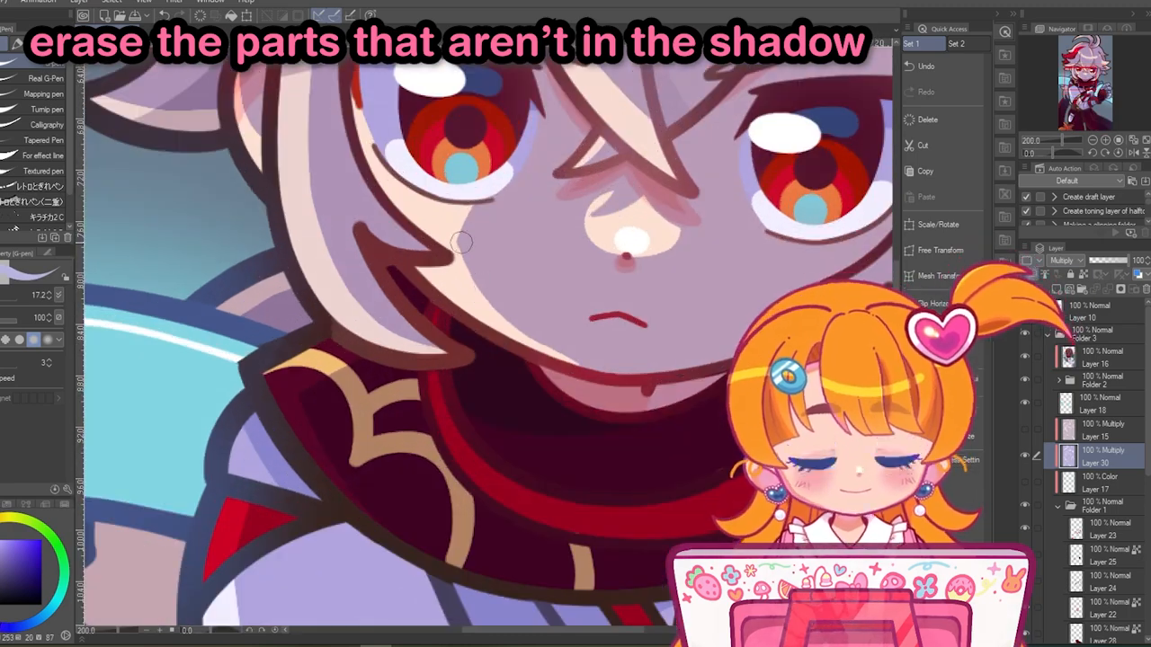
{"action": "scroll", "coordinate": [583, 349], "scroll_direction": "down", "scroll_amount": 5}
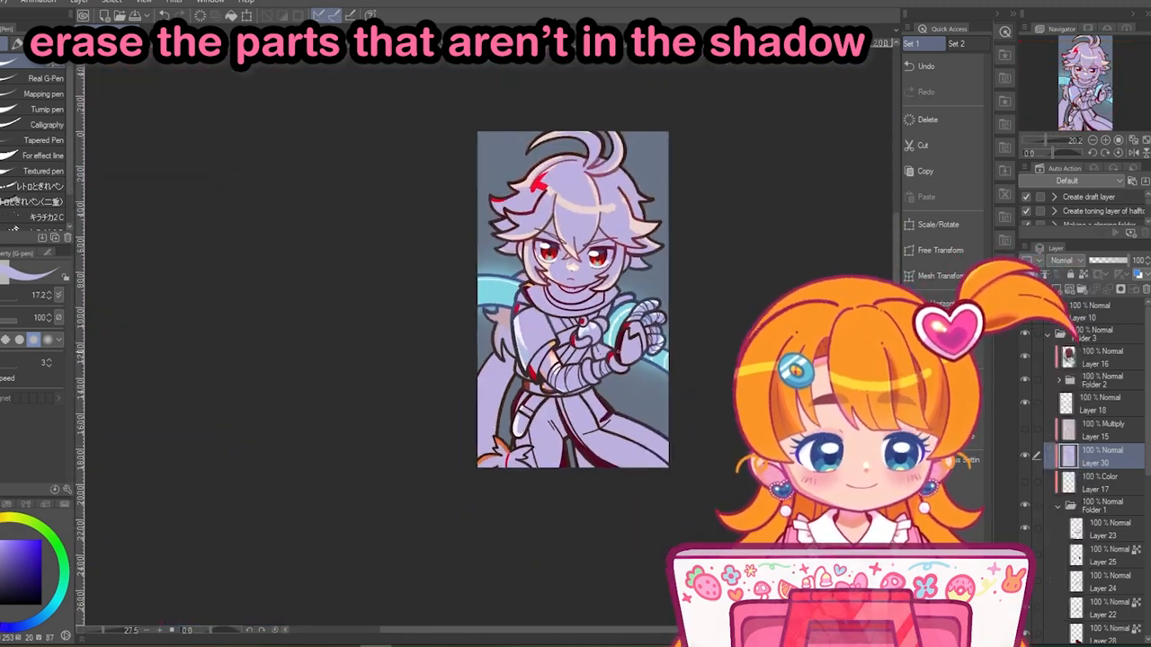
{"action": "scroll", "coordinate": [583, 349], "scroll_direction": "up", "scroll_amount": 5}
{"action": "scroll", "coordinate": [536, 386], "scroll_direction": "down", "scroll_amount": 5}
- Erase the shadow along the cloak's dark lining and the orange fringe near the hem with the Hard eraser at size 22.5
{"action": "scroll", "coordinate": [426, 358], "scroll_direction": "up", "scroll_amount": 4}
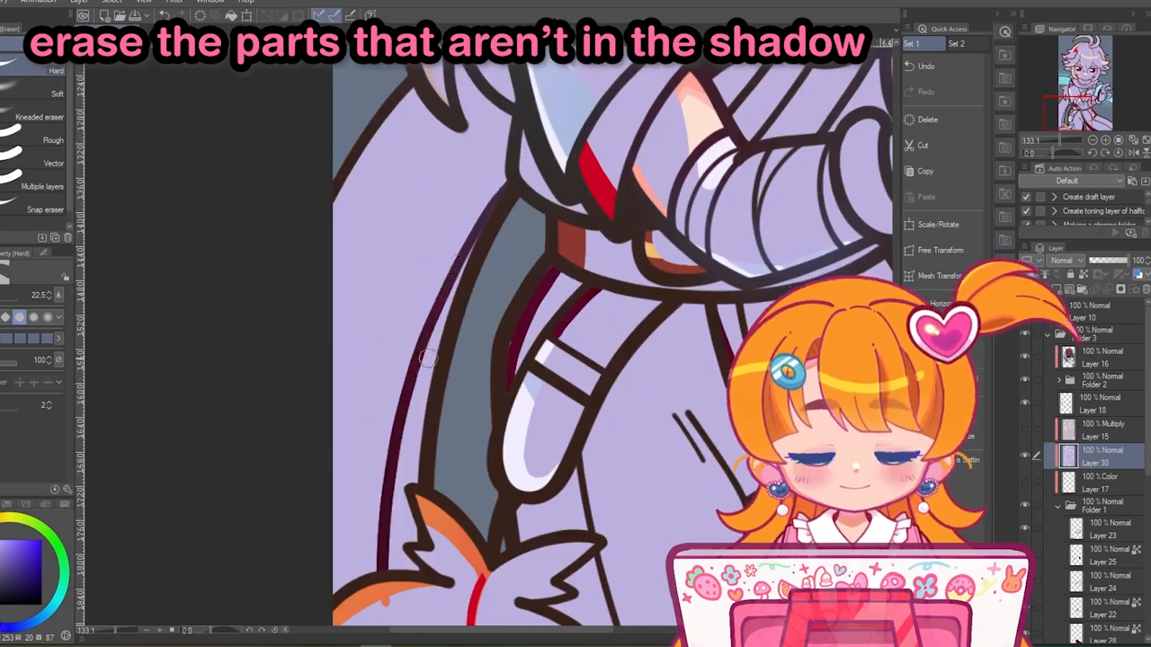
{"action": "scroll", "coordinate": [406, 482], "scroll_direction": "up", "scroll_amount": 2}
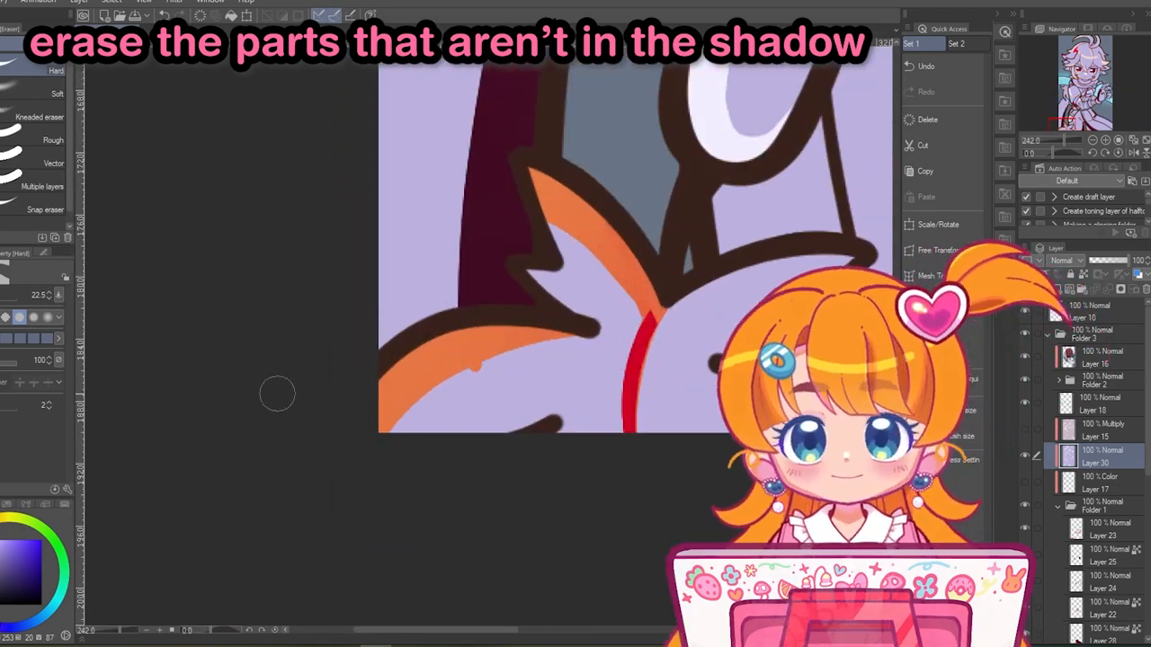
{"action": "key", "text": "e"}
{"action": "scroll", "coordinate": [604, 322], "scroll_direction": "down", "scroll_amount": 5}
{"action": "scroll", "coordinate": [454, 257], "scroll_direction": "up", "scroll_amount": 4}
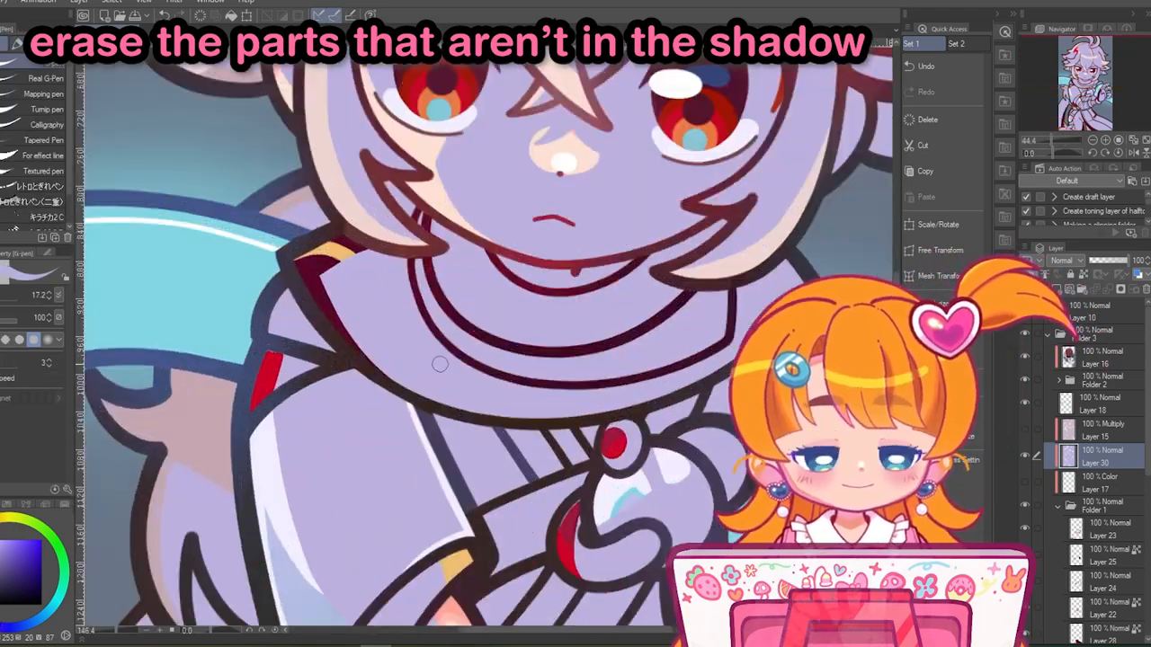
- Erase slivers of shadow from the red knot around the chest orb and from the red bracelet on the bandaged forearm
{"action": "scroll", "coordinate": [463, 290], "scroll_direction": "down", "scroll_amount": 6}
{"action": "scroll", "coordinate": [520, 284], "scroll_direction": "up", "scroll_amount": 6}
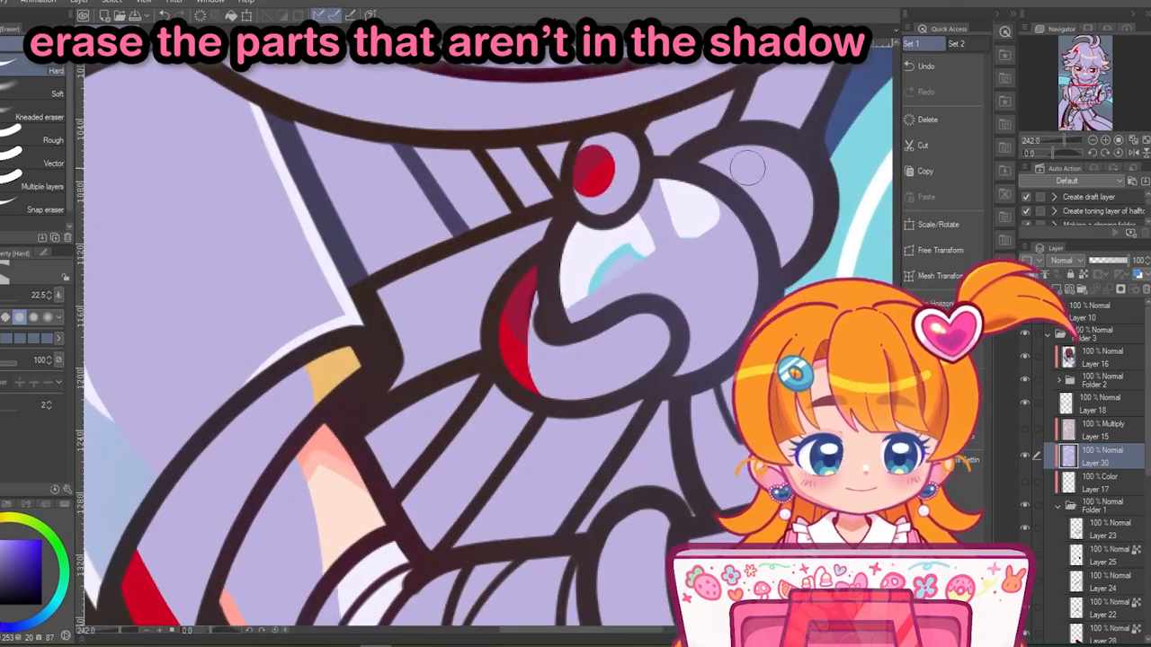
{"action": "left_click_drag", "start_coordinate": [784, 151], "coordinate": [787, 259]}
{"action": "left_click_drag", "start_coordinate": [788, 259], "coordinate": [592, 199]}
{"action": "left_click_drag", "start_coordinate": [632, 476], "coordinate": [665, 398]}
{"action": "scroll", "coordinate": [508, 356], "scroll_direction": "down", "scroll_amount": 1}
{"action": "left_click_drag", "start_coordinate": [498, 556], "coordinate": [596, 339]}
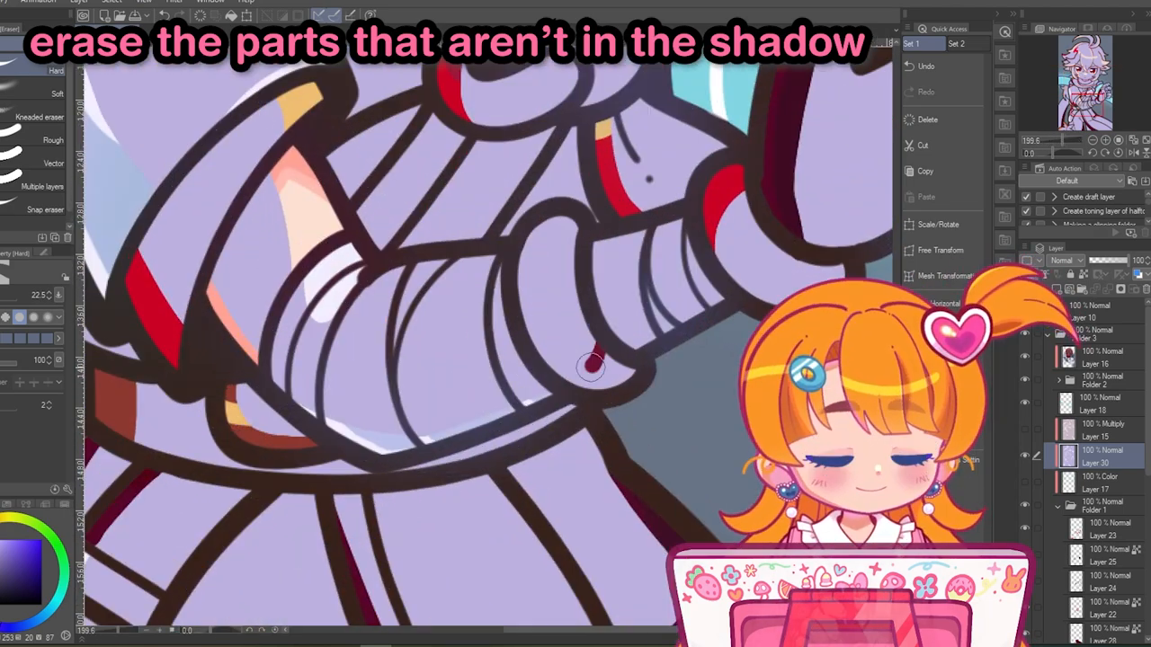
- Erase the shadow from the scarf's red rim and the neck below the chin, and set the shadow layer back to Multiply
{"action": "scroll", "coordinate": [719, 295], "scroll_direction": "down", "scroll_amount": 5}
{"action": "scroll", "coordinate": [539, 331], "scroll_direction": "up", "scroll_amount": 5}
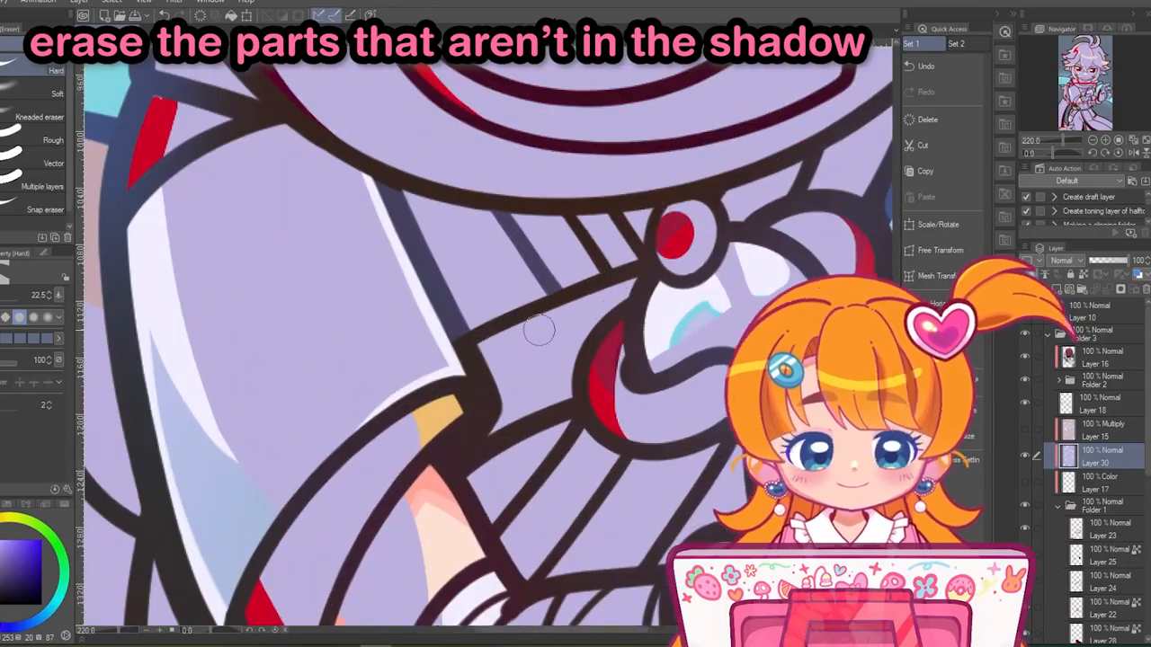
{"action": "scroll", "coordinate": [528, 317], "scroll_direction": "down", "scroll_amount": 5}
{"action": "scroll", "coordinate": [552, 297], "scroll_direction": "up", "scroll_amount": 5}
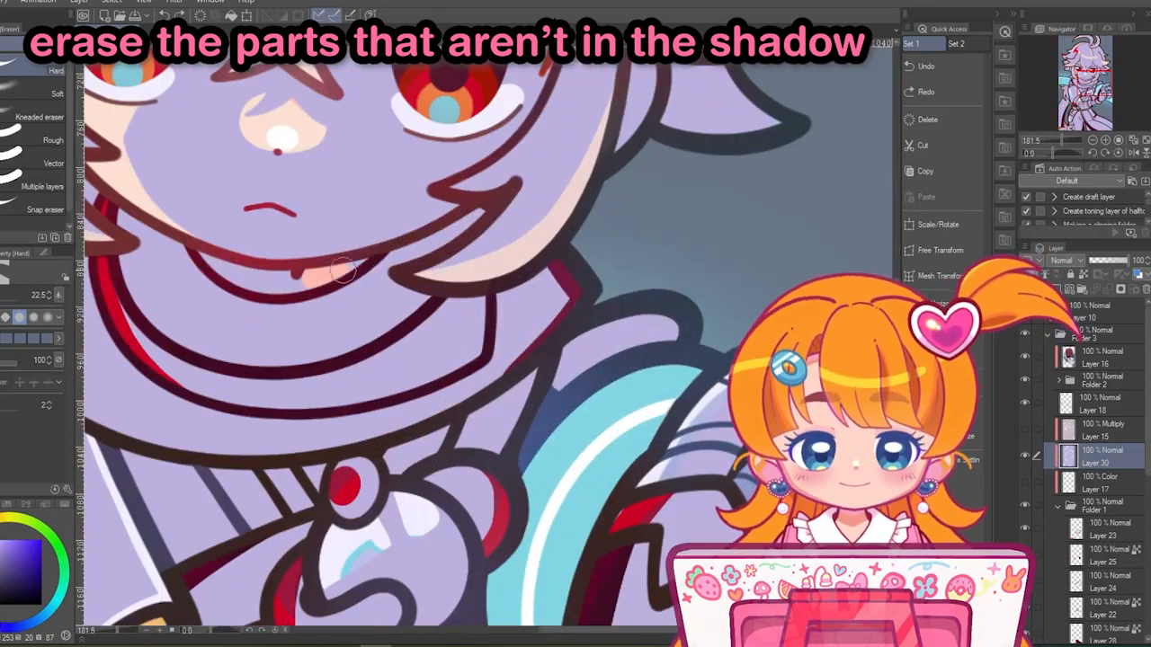
{"action": "scroll", "coordinate": [593, 290], "scroll_direction": "down", "scroll_amount": 10}
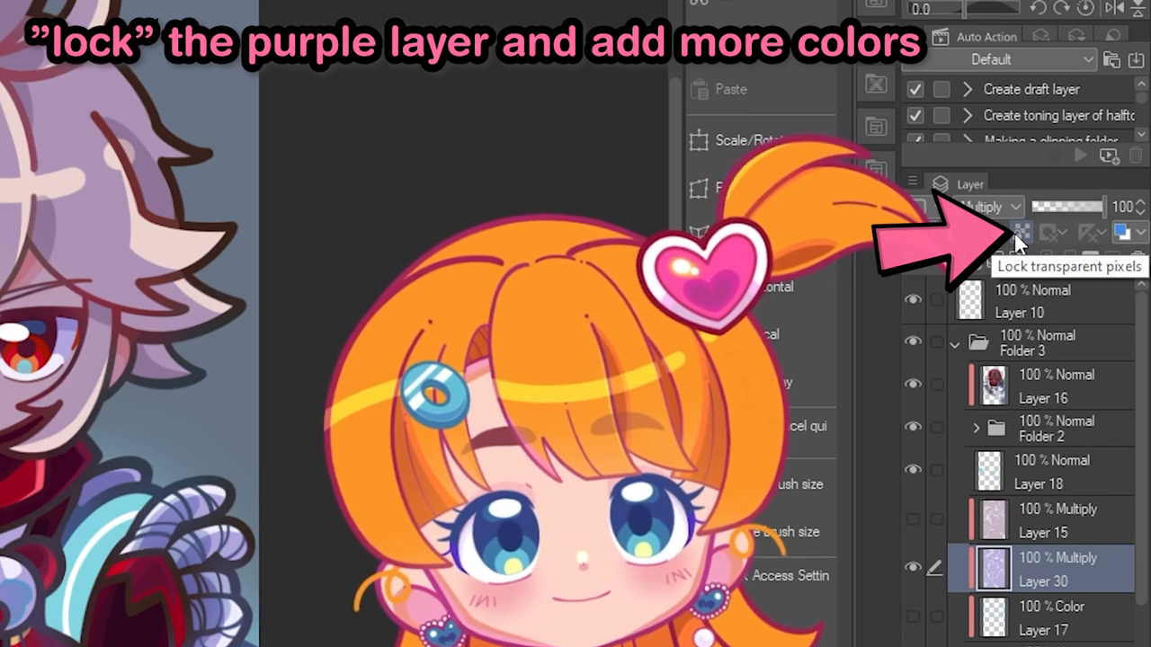
- Lock the shadow layer's transparent pixels and airbrush a warm orange along the shadow edges around the hair's highlight band
{"action": "left_click", "coordinate": [1016, 236]}
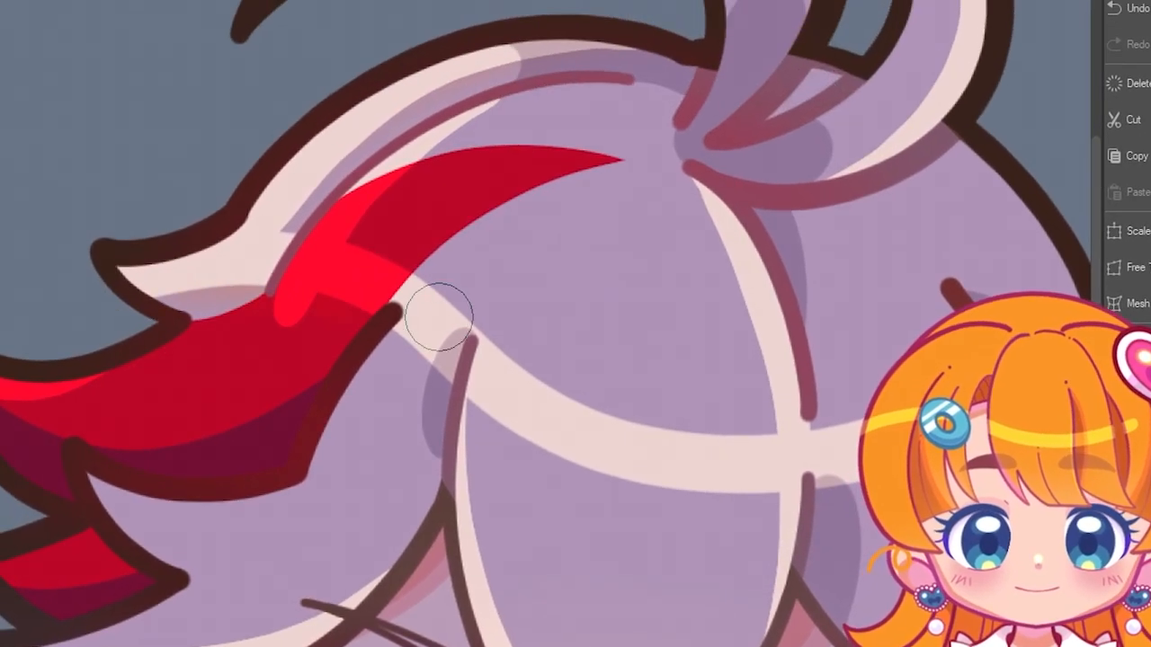
{"action": "left_click_drag", "start_coordinate": [434, 330], "coordinate": [608, 479]}
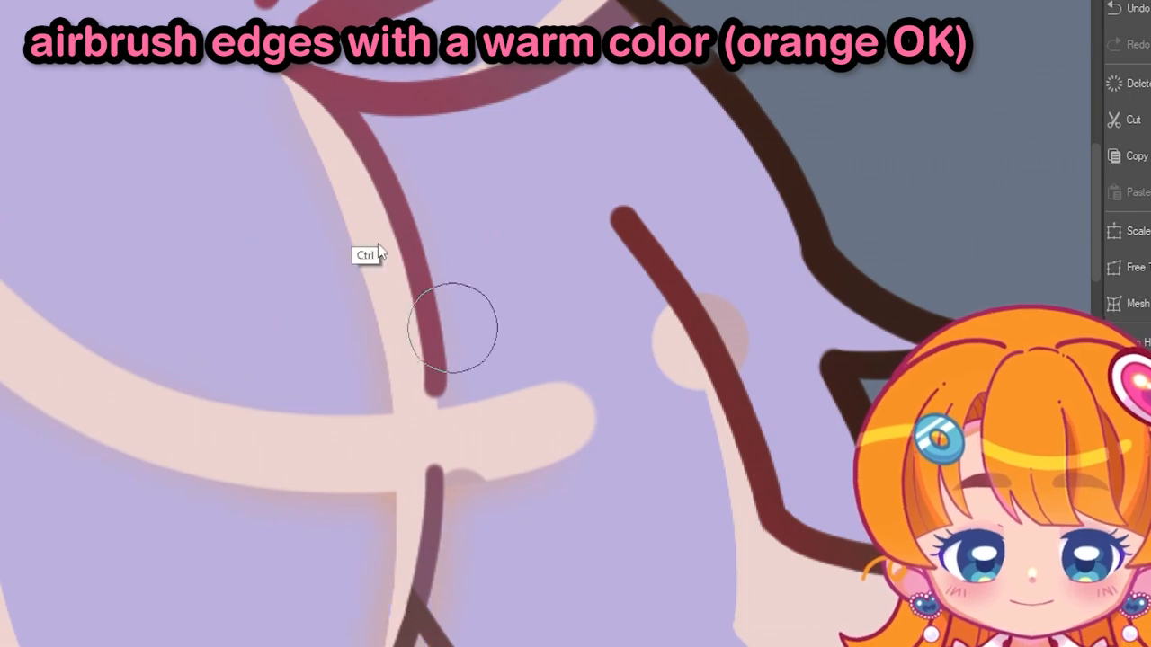
{"action": "scroll", "coordinate": [728, 230], "scroll_direction": "down", "scroll_amount": 3}
{"action": "scroll", "coordinate": [773, 394], "scroll_direction": "up", "scroll_amount": 3}
{"action": "left_click_drag", "start_coordinate": [670, 180], "coordinate": [688, 395]}
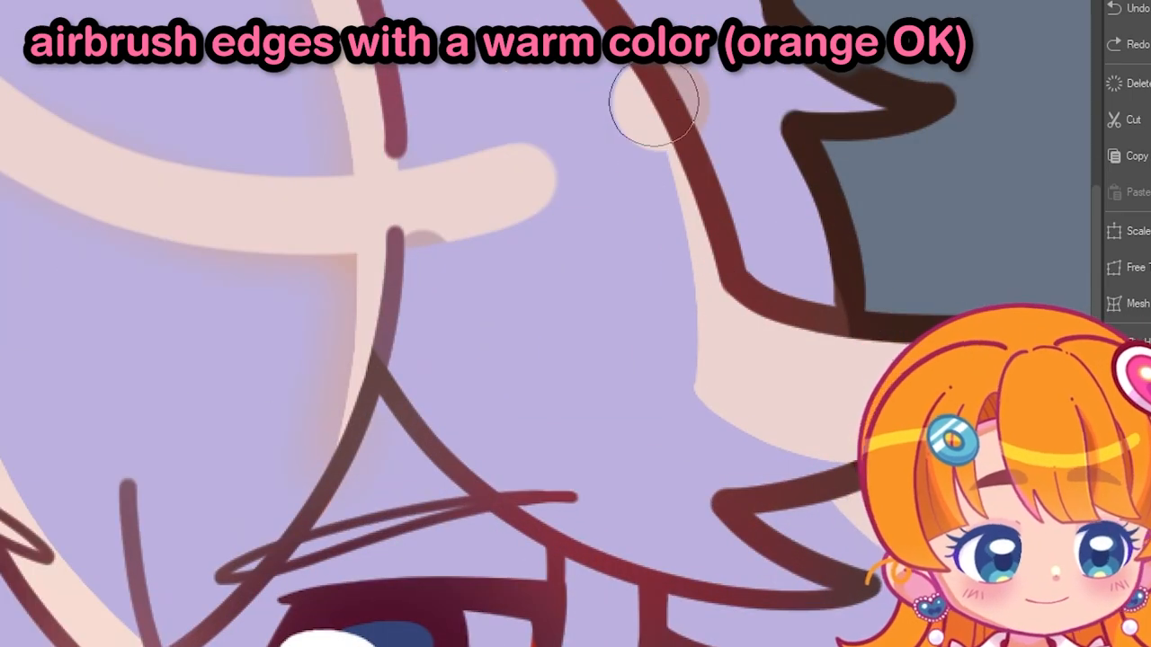
- Airbrush the warm orange along the shadow edges of the side hair strand and the curled tufts on top of the head
{"action": "scroll", "coordinate": [714, 296], "scroll_direction": "down", "scroll_amount": 3}
{"action": "scroll", "coordinate": [956, 251], "scroll_direction": "up", "scroll_amount": 3}
{"action": "scroll", "coordinate": [776, 560], "scroll_direction": "up", "scroll_amount": 1}
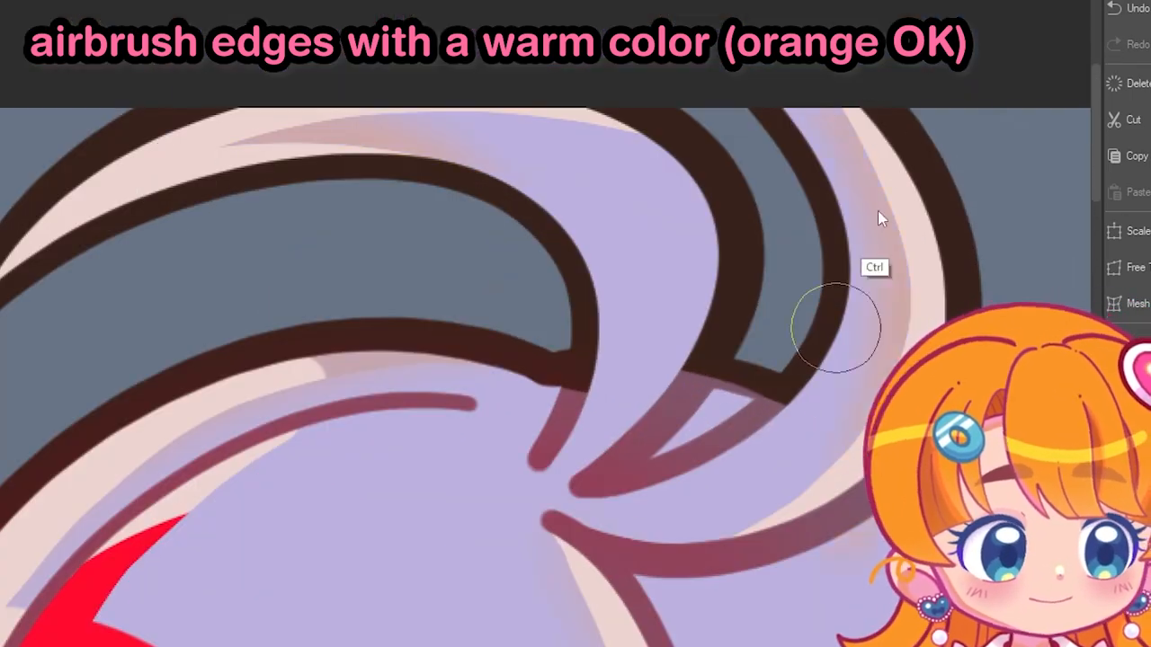
{"action": "scroll", "coordinate": [585, 342], "scroll_direction": "down", "scroll_amount": 1}
{"action": "left_click_drag", "start_coordinate": [585, 342], "coordinate": [405, 238]}
- Airbrush the warm color along the shadow edges on the face, around the nose highlight and the cheek
{"action": "scroll", "coordinate": [585, 342], "scroll_direction": "down", "scroll_amount": 2}
{"action": "scroll", "coordinate": [191, 484], "scroll_direction": "up", "scroll_amount": 3}
{"action": "scroll", "coordinate": [432, 329], "scroll_direction": "up", "scroll_amount": 1}
{"action": "scroll", "coordinate": [431, 329], "scroll_direction": "down", "scroll_amount": 3}
{"action": "scroll", "coordinate": [641, 437], "scroll_direction": "up", "scroll_amount": 4}
{"action": "scroll", "coordinate": [611, 473], "scroll_direction": "down", "scroll_amount": 3}
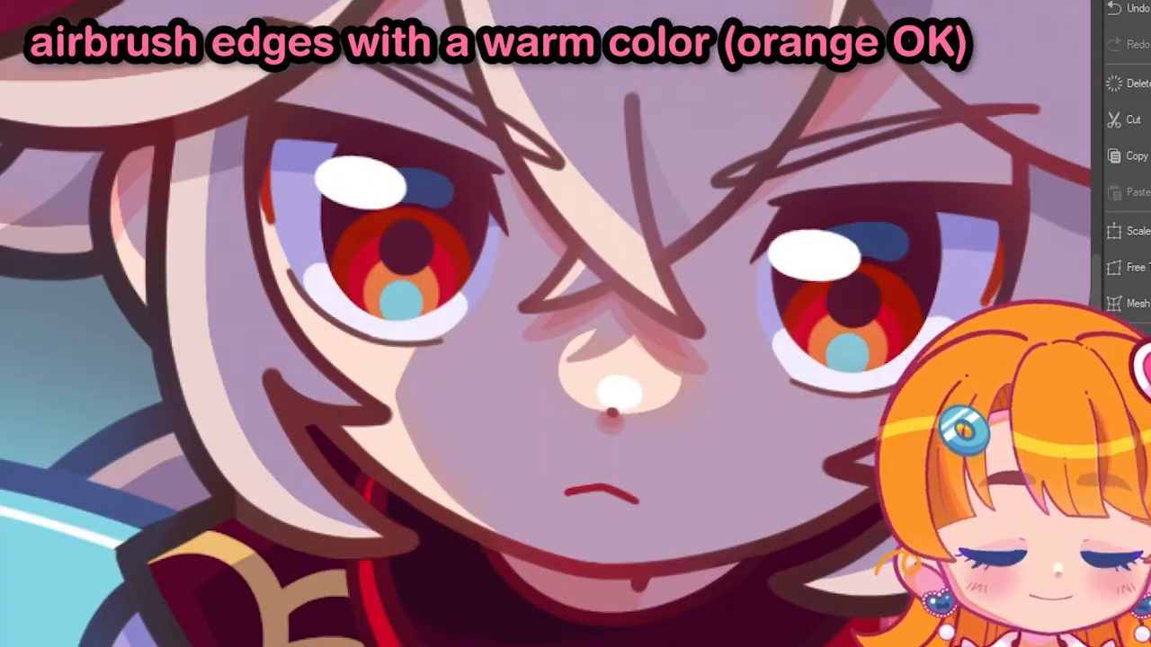
- Airbrush warm color along the shadow edges of the upper sleeve, the fur tail and the bare arm
{"action": "scroll", "coordinate": [208, 99], "scroll_direction": "down", "scroll_amount": 3}
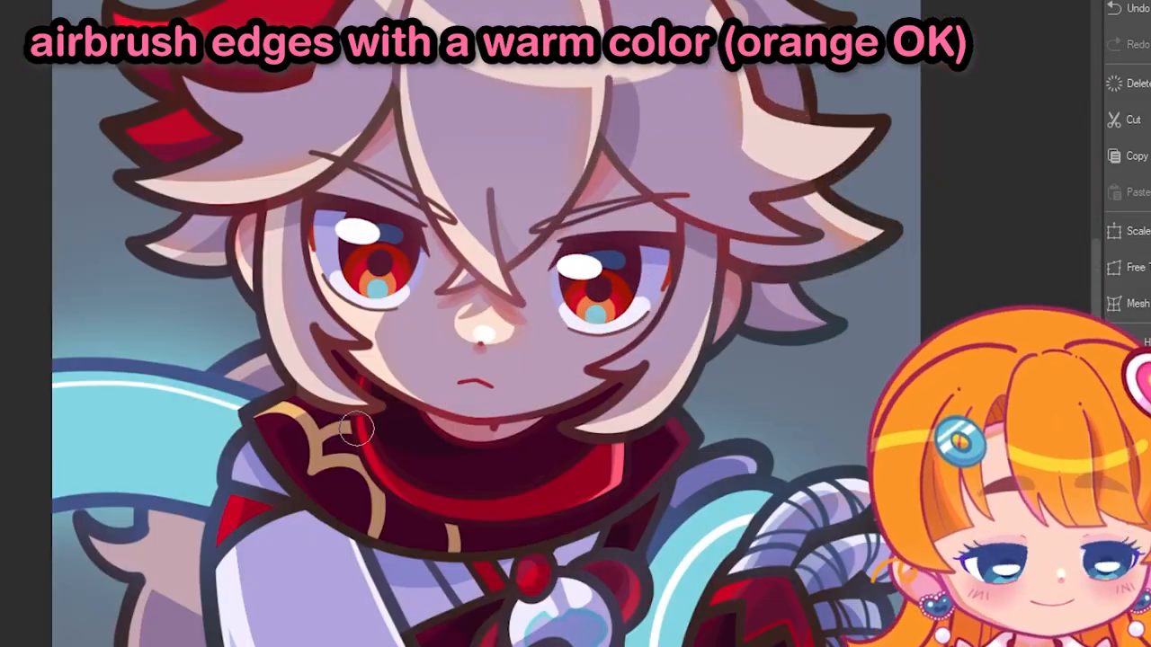
{"action": "scroll", "coordinate": [693, 72], "scroll_direction": "down", "scroll_amount": 3}
{"action": "scroll", "coordinate": [661, 500], "scroll_direction": "up", "scroll_amount": 4}
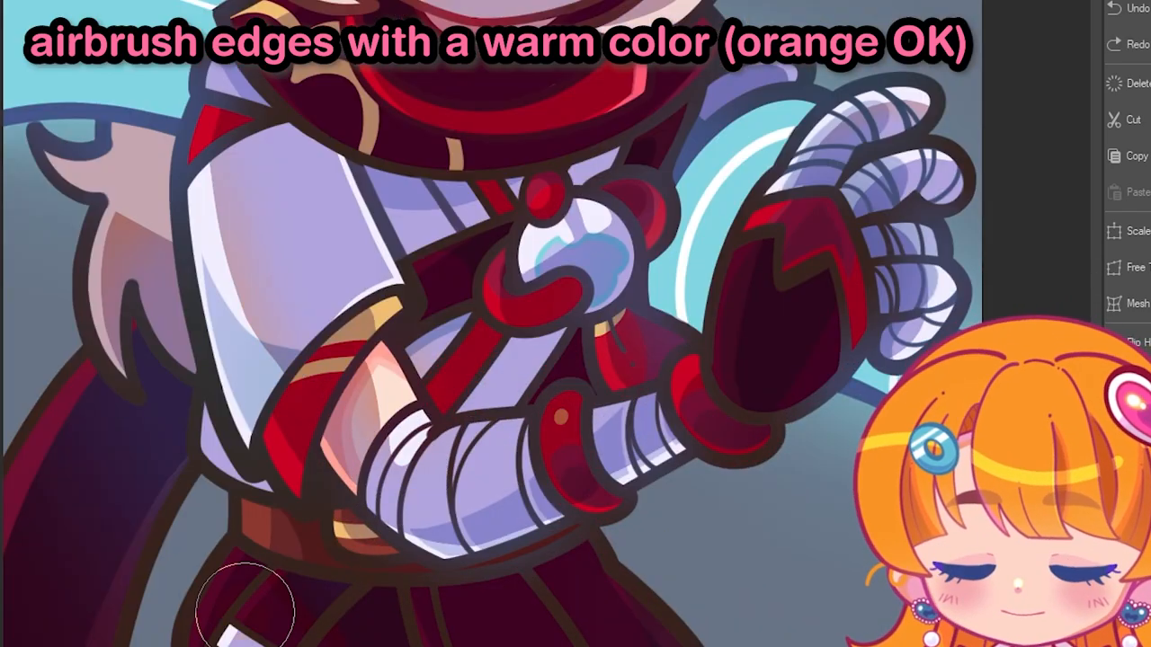
{"action": "left_click_drag", "start_coordinate": [605, 532], "coordinate": [618, 433]}
{"action": "scroll", "coordinate": [246, 338], "scroll_direction": "up", "scroll_amount": 2}
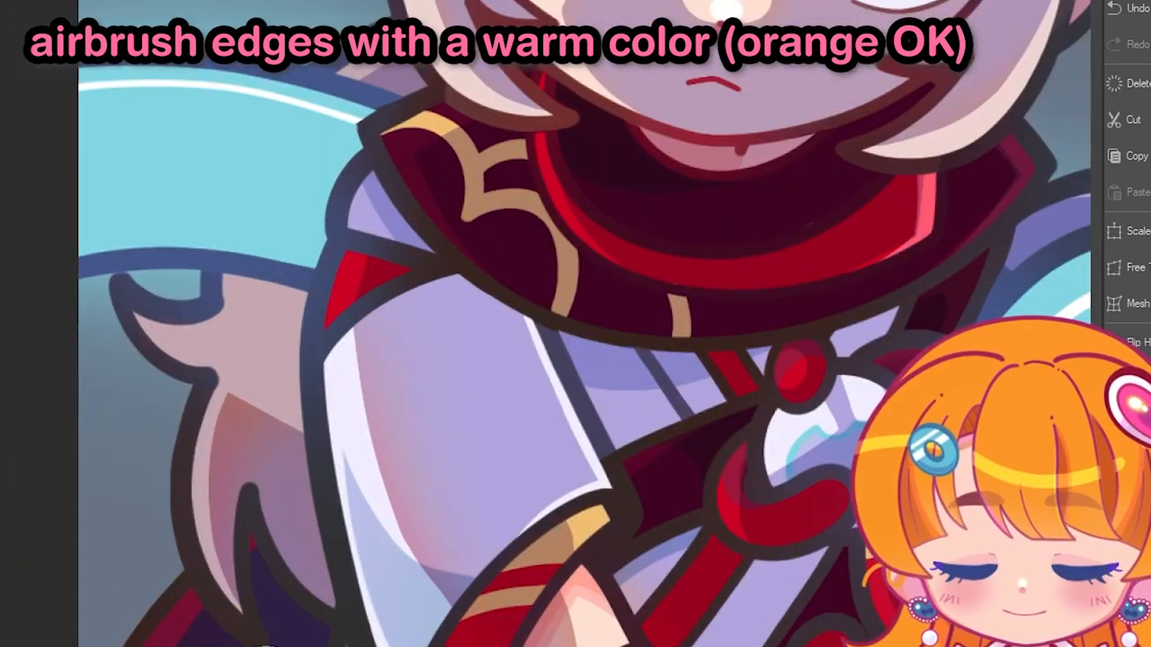
{"action": "scroll", "coordinate": [247, 339], "scroll_direction": "down", "scroll_amount": 3}
{"action": "left_click_drag", "start_coordinate": [730, 95], "coordinate": [639, 224]}
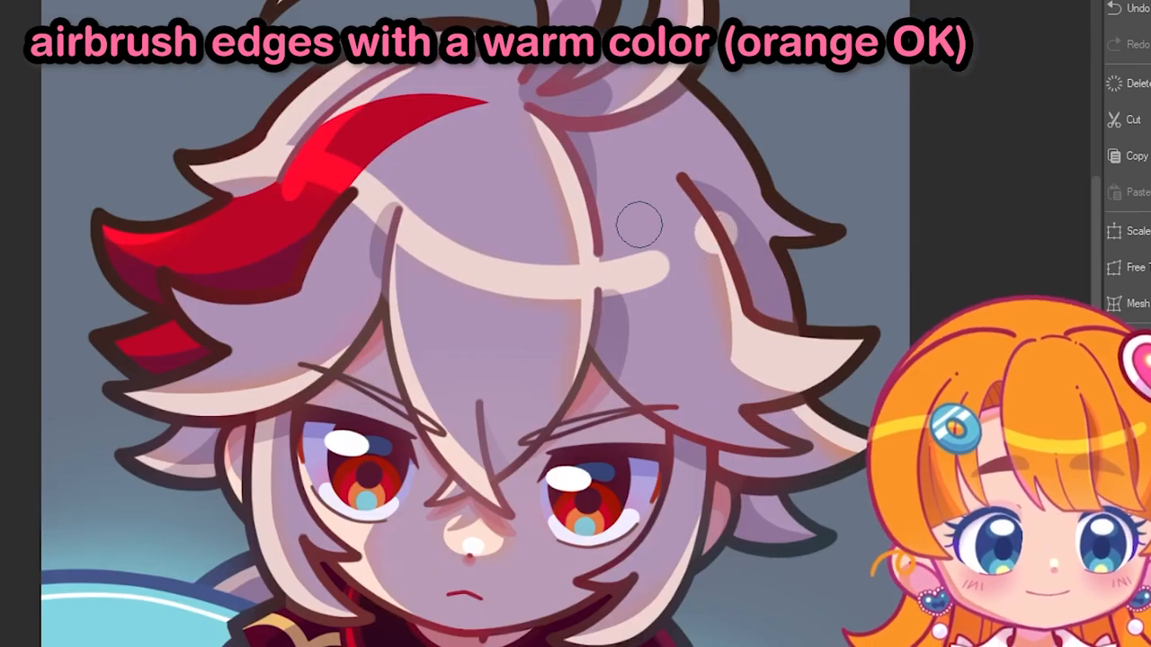
- Airbrush orange and pink onto the shadow edges of the chest knot, the bandaged forearm, the belt and the trousers
{"action": "scroll", "coordinate": [640, 349], "scroll_direction": "down", "scroll_amount": 2}
{"action": "scroll", "coordinate": [659, 409], "scroll_direction": "down", "scroll_amount": 4}
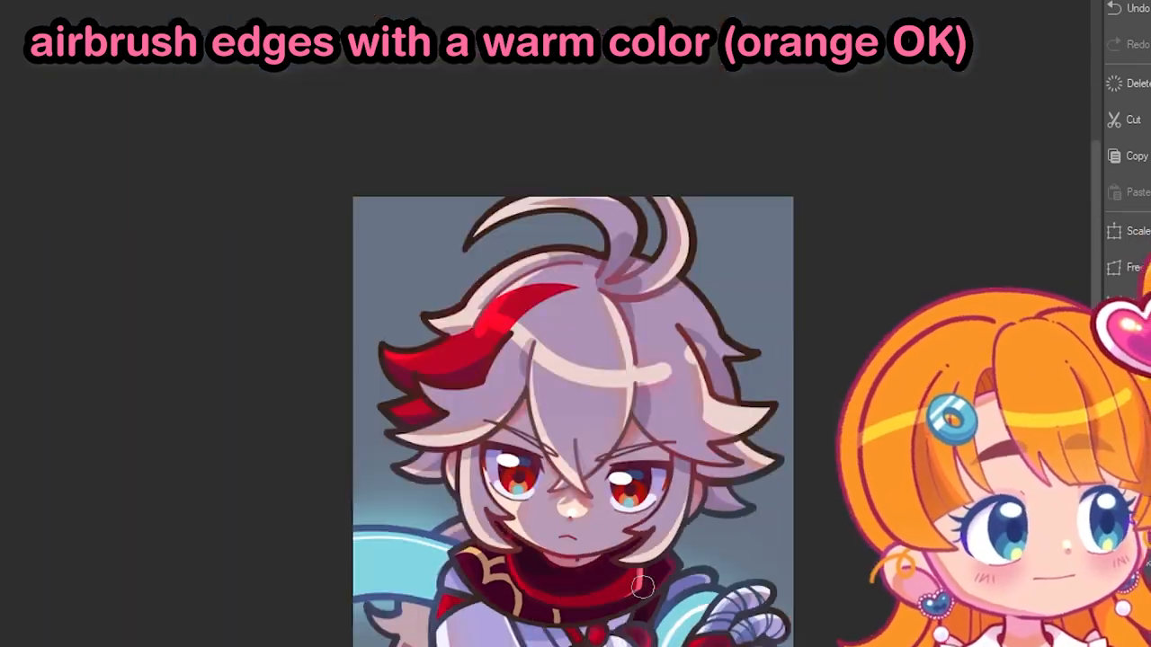
{"action": "scroll", "coordinate": [548, 584], "scroll_direction": "up", "scroll_amount": 7}
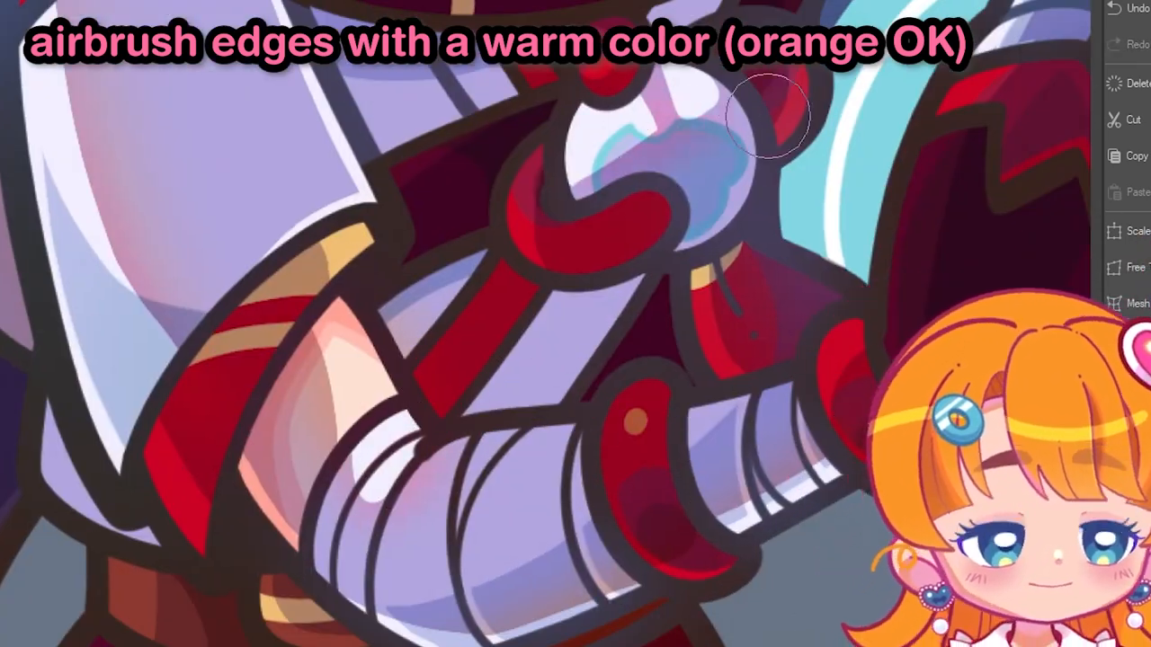
{"action": "scroll", "coordinate": [768, 116], "scroll_direction": "down", "scroll_amount": 5}
{"action": "scroll", "coordinate": [612, 288], "scroll_direction": "up", "scroll_amount": 5}
{"action": "scroll", "coordinate": [866, 576], "scroll_direction": "down", "scroll_amount": 4}
{"action": "scroll", "coordinate": [658, 339], "scroll_direction": "up", "scroll_amount": 4}
{"action": "scroll", "coordinate": [585, 460], "scroll_direction": "down", "scroll_amount": 7}
{"action": "scroll", "coordinate": [585, 461], "scroll_direction": "up", "scroll_amount": 7}
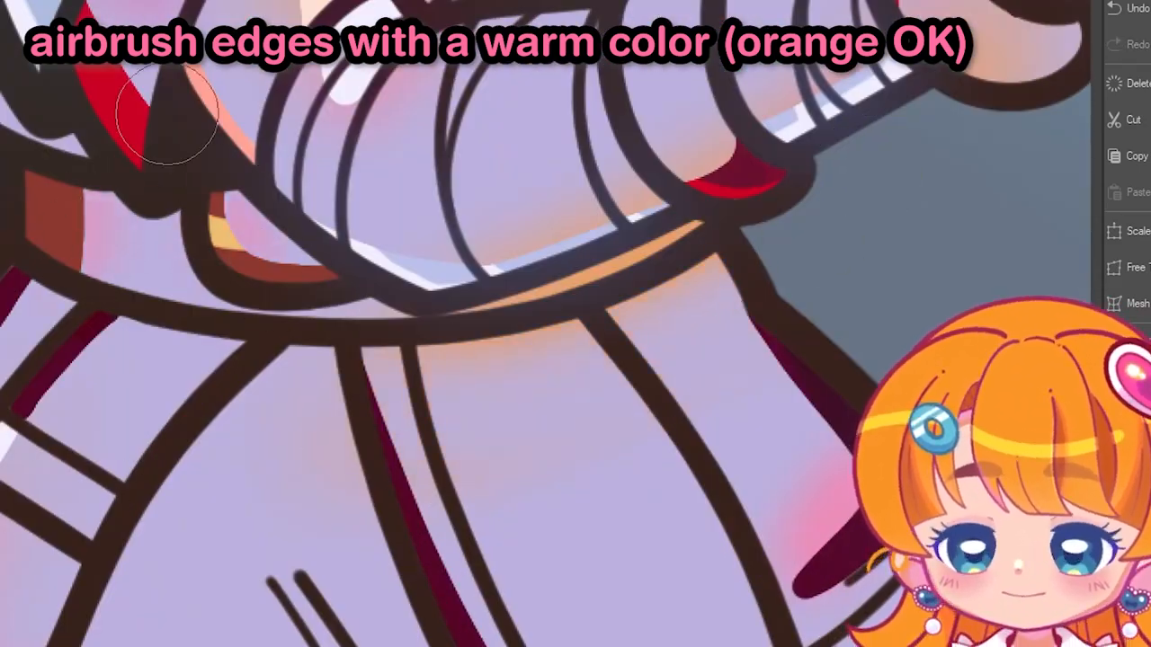
- Airbrush pink along the upper sleeve's shadow edge with the shadow layer in Normal mode, and return the layer to Multiply
{"action": "scroll", "coordinate": [359, 405], "scroll_direction": "down", "scroll_amount": 5}
{"action": "scroll", "coordinate": [297, 261], "scroll_direction": "up", "scroll_amount": 5}
{"action": "scroll", "coordinate": [270, 324], "scroll_direction": "down", "scroll_amount": 5}
{"action": "scroll", "coordinate": [216, 377], "scroll_direction": "up", "scroll_amount": 5}
{"action": "left_click_drag", "start_coordinate": [369, 395], "coordinate": [393, 360]}
{"action": "scroll", "coordinate": [393, 405], "scroll_direction": "down", "scroll_amount": 5}
{"action": "scroll", "coordinate": [334, 216], "scroll_direction": "up", "scroll_amount": 6}
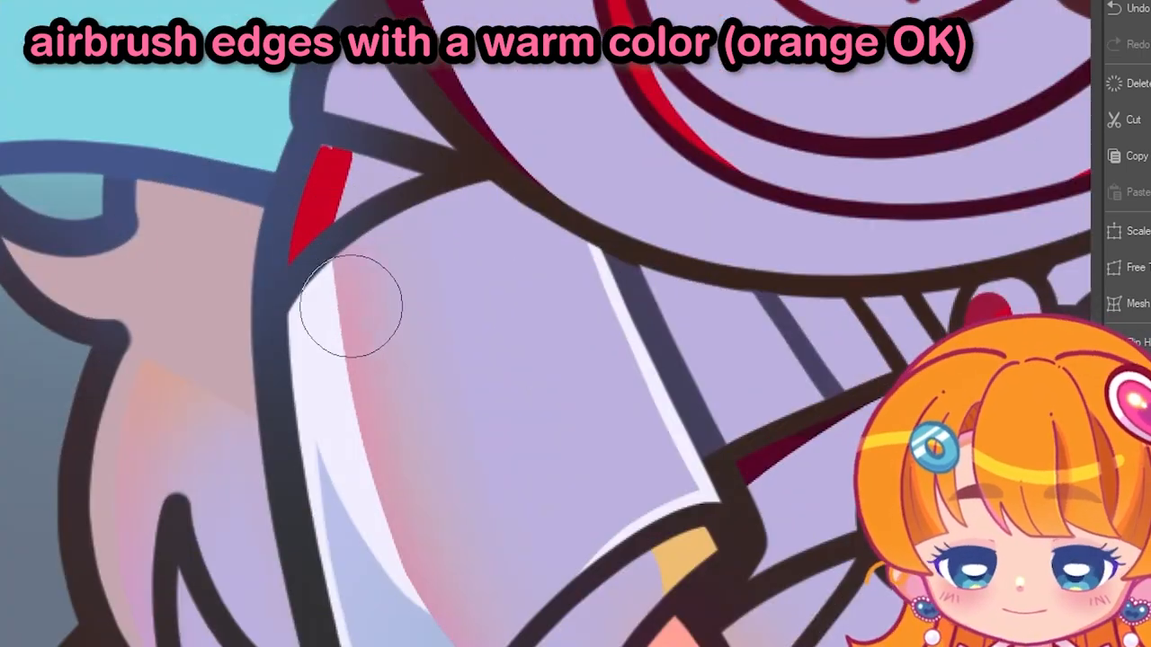
{"action": "scroll", "coordinate": [334, 295], "scroll_direction": "down", "scroll_amount": 6}
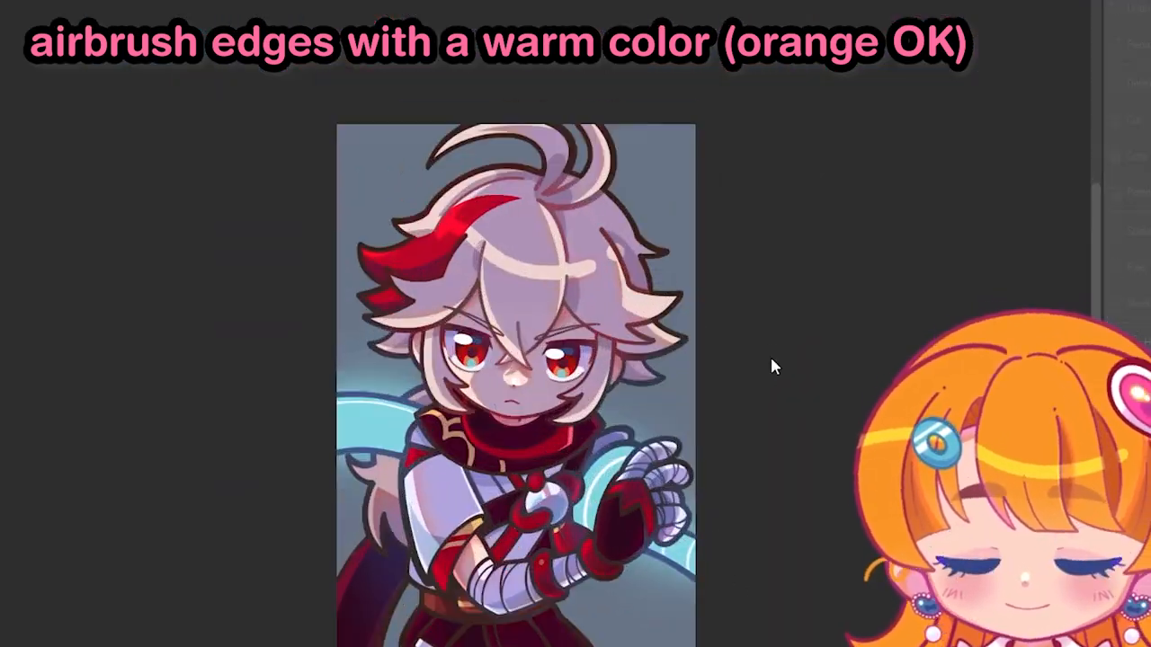
{"action": "key", "text": "ctrl+u"}
{"action": "left_click_drag", "start_coordinate": [846, 131], "coordinate": [852, 133]}
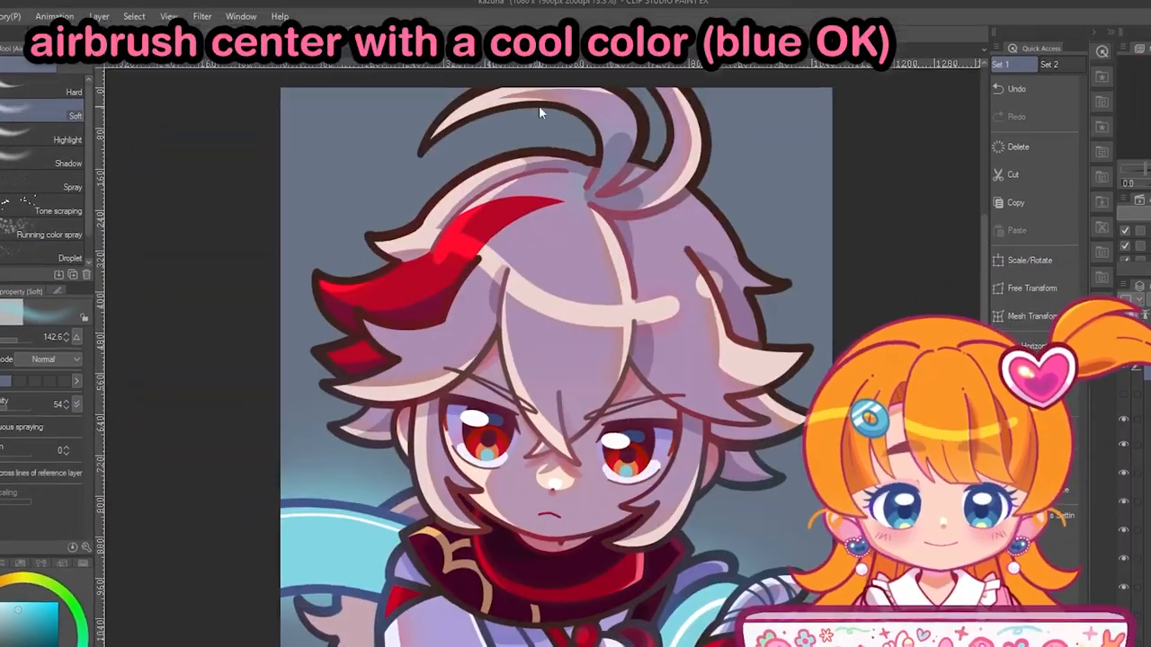
- Airbrush light blue into the centers of the hair shadows with the Soft airbrush, reducing the brush size to 96
{"action": "scroll", "coordinate": [576, 360], "scroll_direction": "down", "scroll_amount": 3}
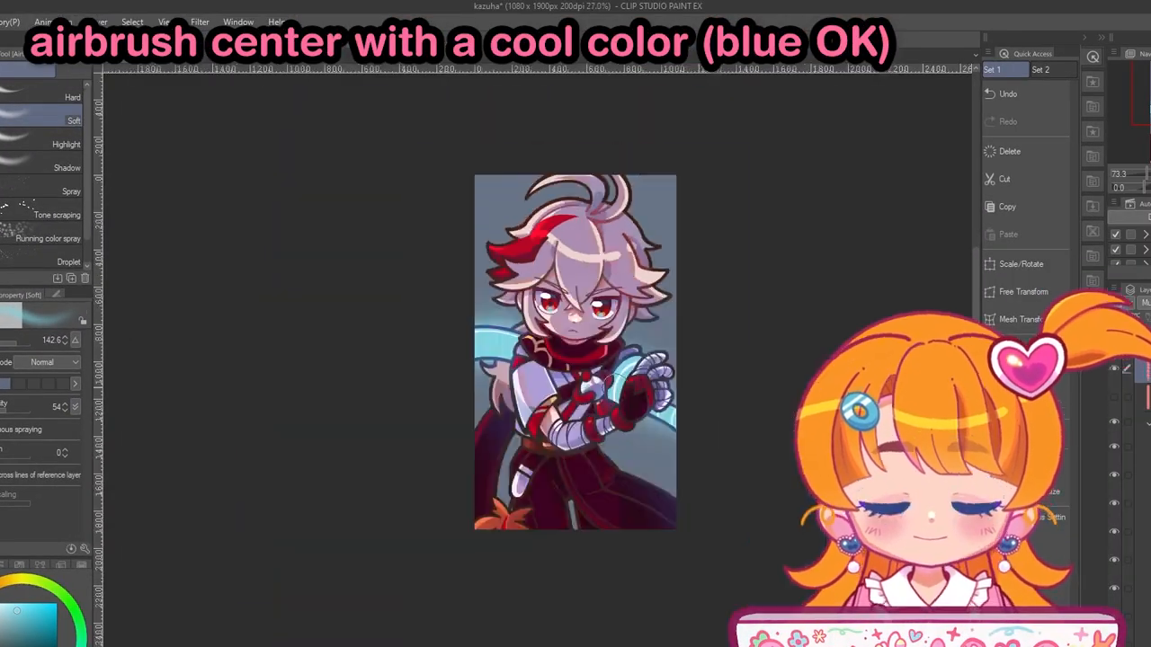
{"action": "scroll", "coordinate": [575, 360], "scroll_direction": "up", "scroll_amount": 5}
{"action": "scroll", "coordinate": [539, 360], "scroll_direction": "down", "scroll_amount": 6}
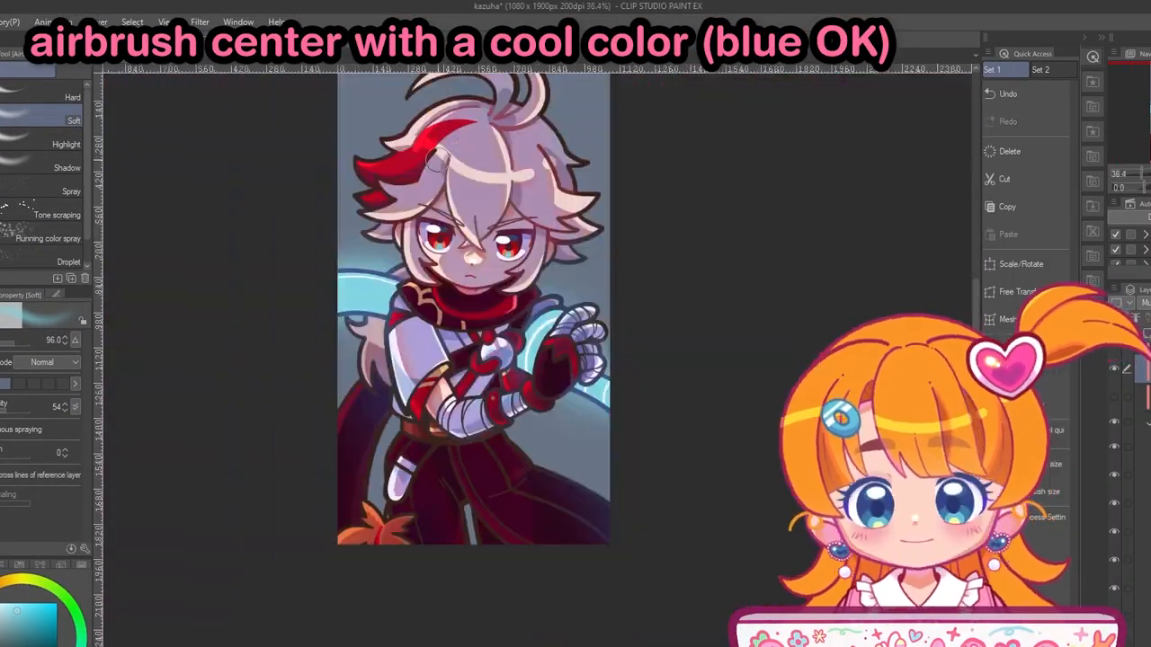
{"action": "scroll", "coordinate": [539, 234], "scroll_direction": "up", "scroll_amount": 5}
{"action": "scroll", "coordinate": [345, 266], "scroll_direction": "down", "scroll_amount": 5}
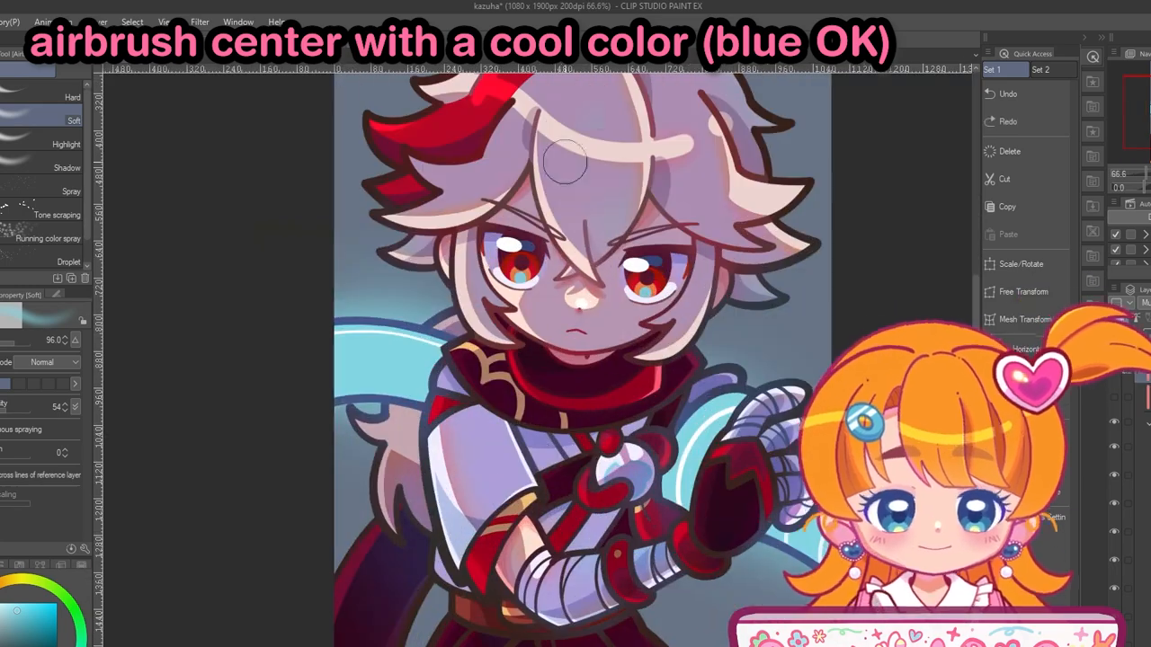
- Airbrush light blue into the centers of the shadows on the body with the Soft airbrush at size 211.9
{"action": "scroll", "coordinate": [193, 343], "scroll_direction": "up", "scroll_amount": 2}
{"action": "scroll", "coordinate": [723, 441], "scroll_direction": "up", "scroll_amount": 2}
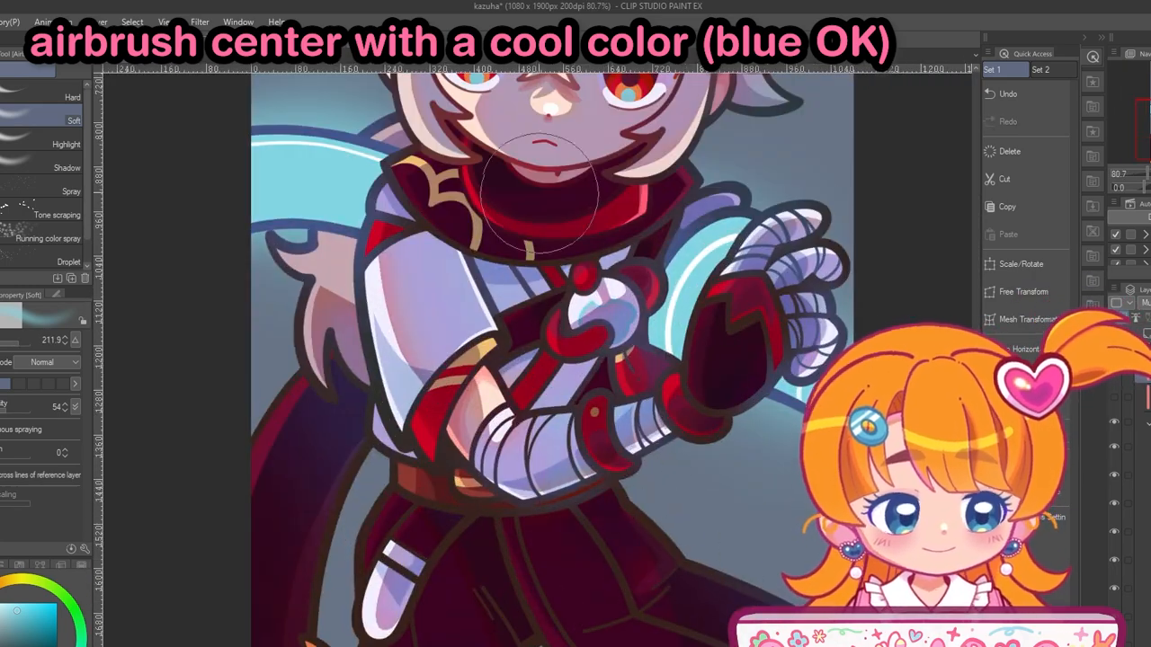
{"action": "scroll", "coordinate": [662, 547], "scroll_direction": "down", "scroll_amount": 6}
{"action": "scroll", "coordinate": [474, 344], "scroll_direction": "up", "scroll_amount": 10}
- Recolor the lineart of the side hair strand and the curled top tuft in dark red with the G-pen at size 17.2
{"action": "key", "text": "p"}
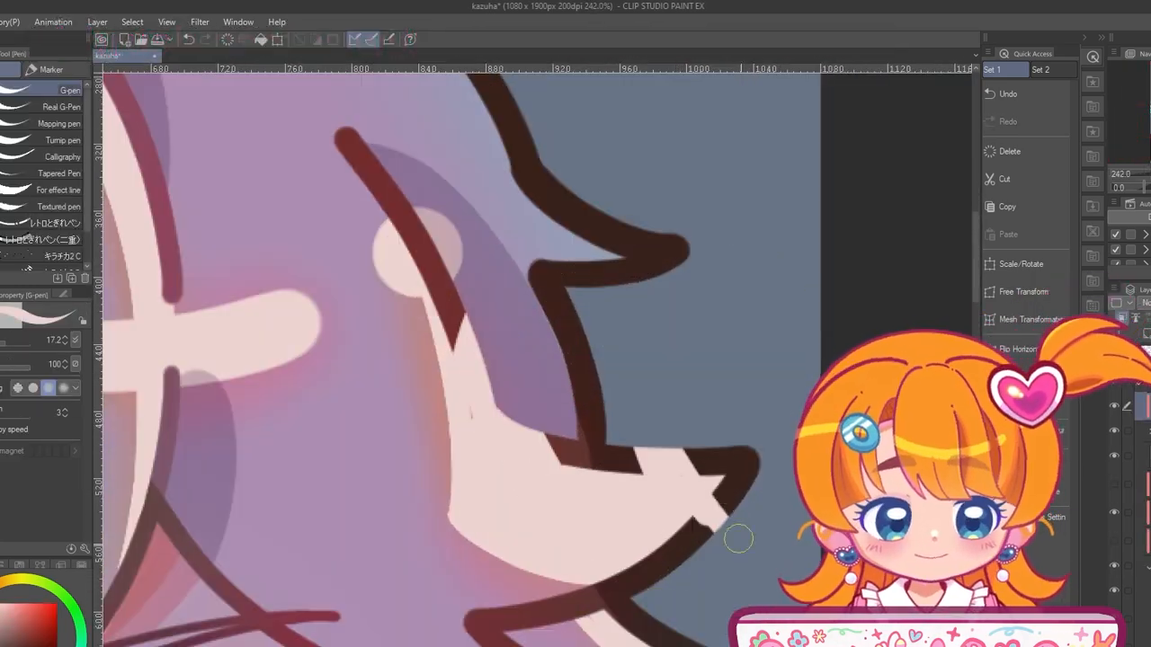
{"action": "scroll", "coordinate": [551, 374], "scroll_direction": "down", "scroll_amount": 1}
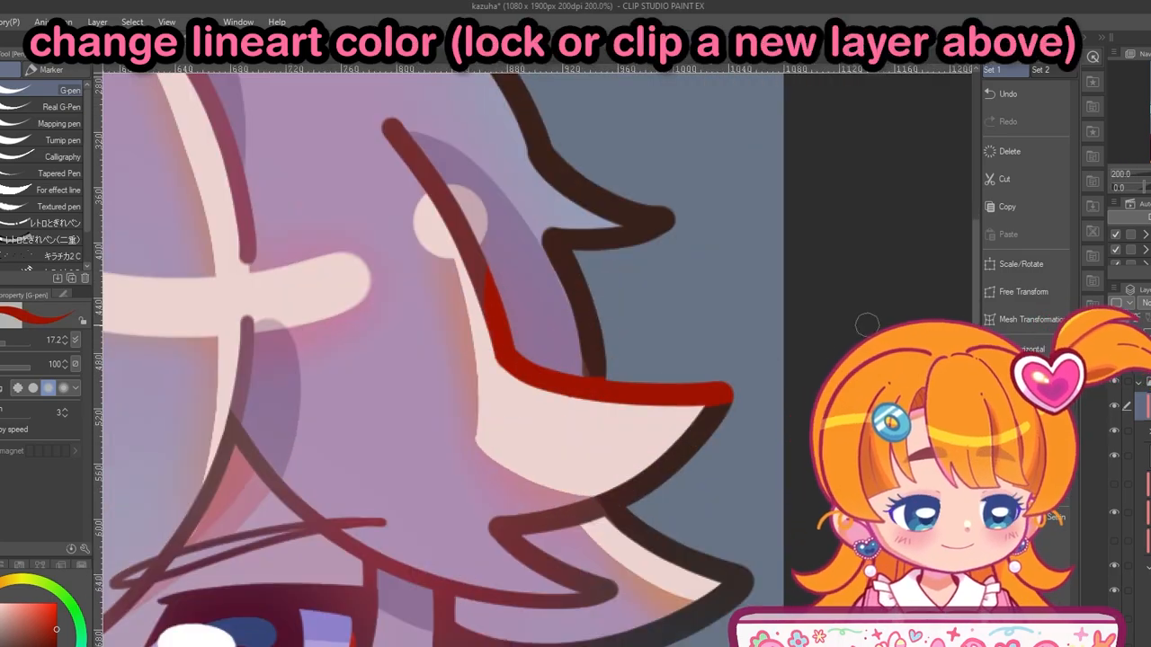
{"action": "scroll", "coordinate": [751, 556], "scroll_direction": "down", "scroll_amount": 4}
{"action": "scroll", "coordinate": [458, 535], "scroll_direction": "up", "scroll_amount": 4}
{"action": "scroll", "coordinate": [658, 348], "scroll_direction": "down", "scroll_amount": 3}
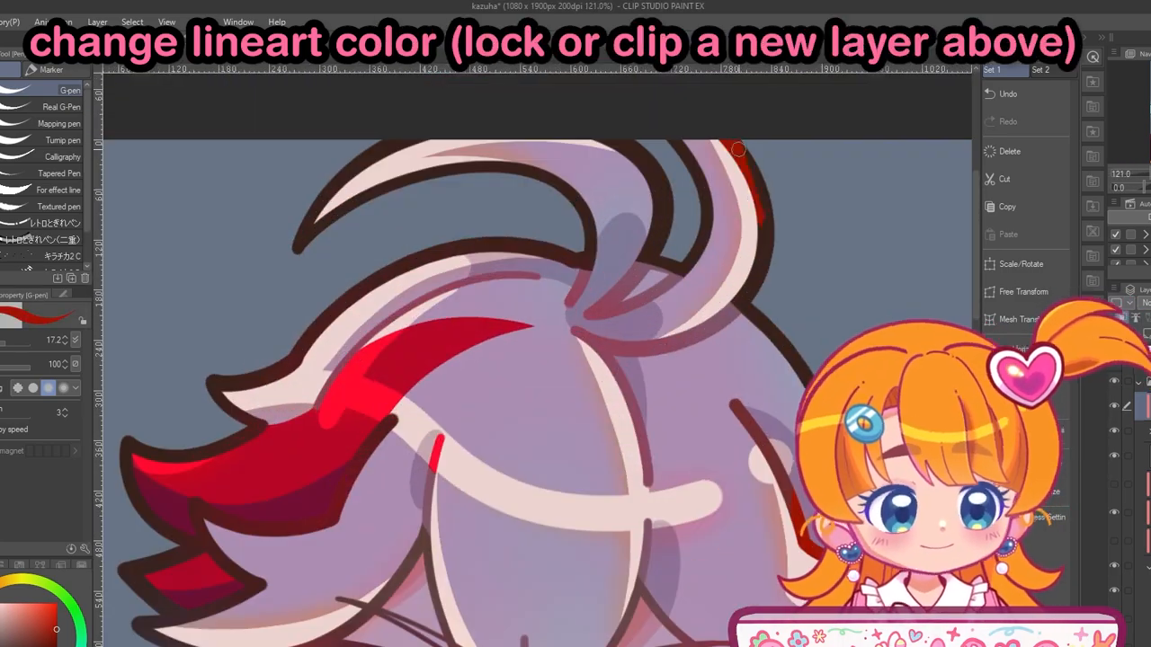
- Recolor the lineart around the cheek hair and the face in dark red with the G-pen
{"action": "scroll", "coordinate": [340, 200], "scroll_direction": "down", "scroll_amount": 5}
{"action": "scroll", "coordinate": [262, 355], "scroll_direction": "up", "scroll_amount": 8}
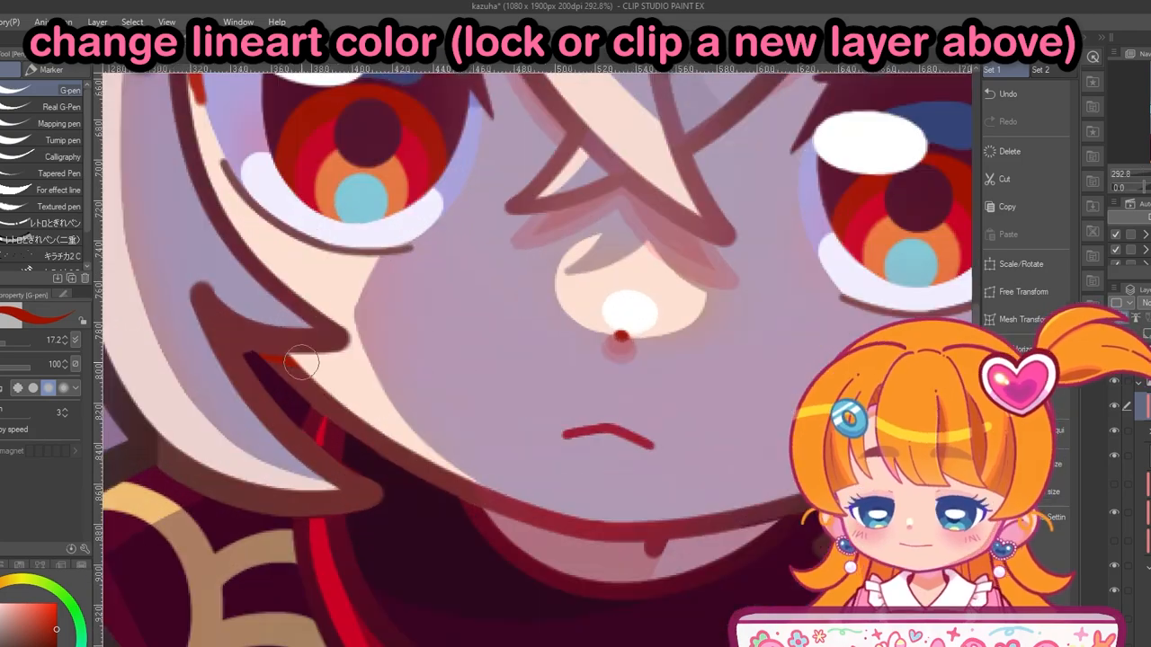
{"action": "scroll", "coordinate": [543, 529], "scroll_direction": "down", "scroll_amount": 6}
{"action": "scroll", "coordinate": [539, 405], "scroll_direction": "up", "scroll_amount": 5}
{"action": "scroll", "coordinate": [517, 332], "scroll_direction": "up", "scroll_amount": 4}
{"action": "left_click_drag", "start_coordinate": [474, 211], "coordinate": [533, 473]}
{"action": "scroll", "coordinate": [554, 529], "scroll_direction": "down", "scroll_amount": 10}
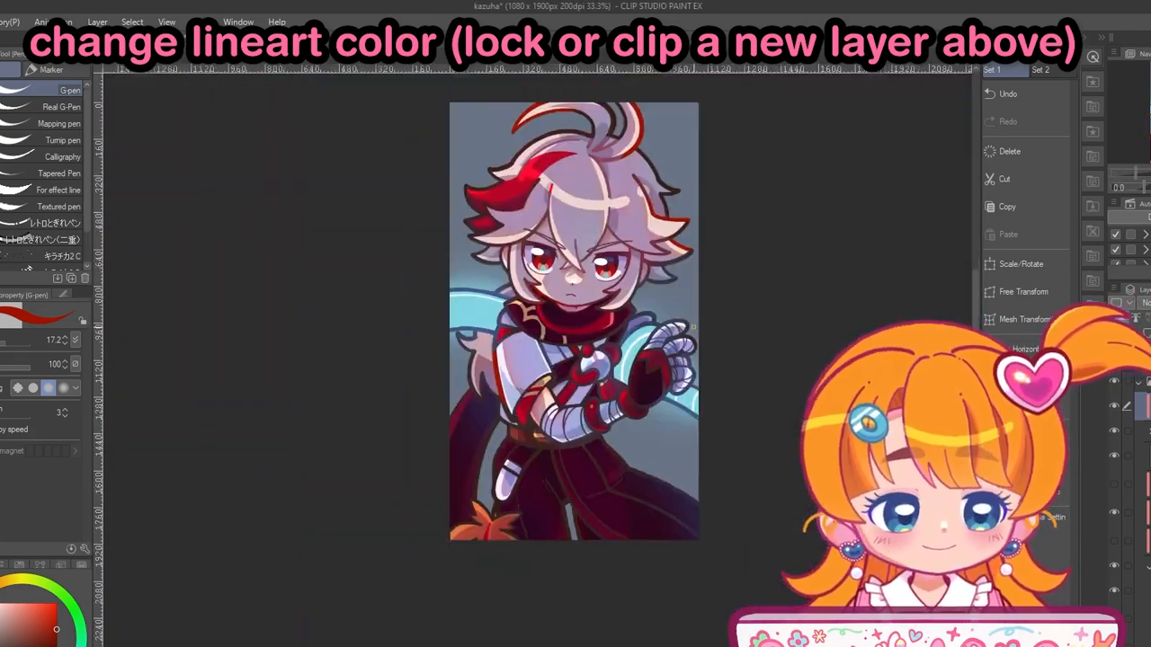
- Recolor the lineart along the sleeve's outer edge, the bare arm and the cloak's outer edge in dark red
{"action": "scroll", "coordinate": [720, 369], "scroll_direction": "up", "scroll_amount": 10}
{"action": "left_click_drag", "start_coordinate": [561, 317], "coordinate": [708, 342]}
{"action": "scroll", "coordinate": [708, 343], "scroll_direction": "down", "scroll_amount": 8}
{"action": "scroll", "coordinate": [432, 449], "scroll_direction": "up", "scroll_amount": 10}
{"action": "scroll", "coordinate": [522, 622], "scroll_direction": "down", "scroll_amount": 9}
{"action": "scroll", "coordinate": [558, 261], "scroll_direction": "up", "scroll_amount": 9}
{"action": "left_click_drag", "start_coordinate": [643, 283], "coordinate": [665, 343]}
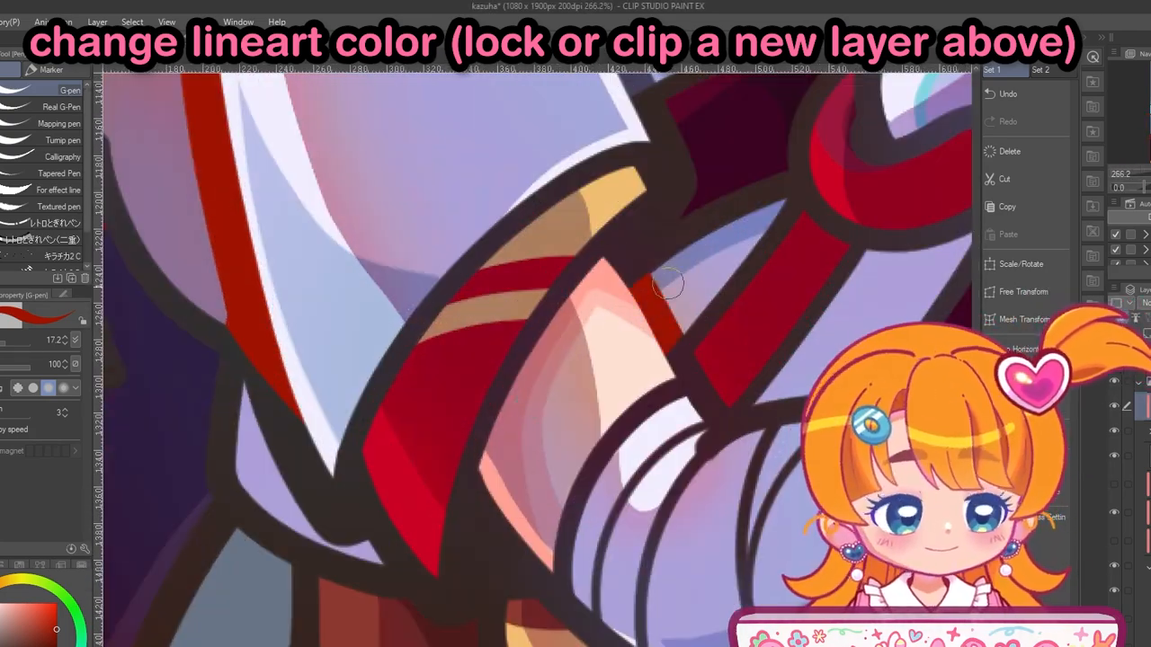
{"action": "scroll", "coordinate": [507, 447], "scroll_direction": "down", "scroll_amount": 9}
{"action": "scroll", "coordinate": [441, 459], "scroll_direction": "up", "scroll_amount": 7}
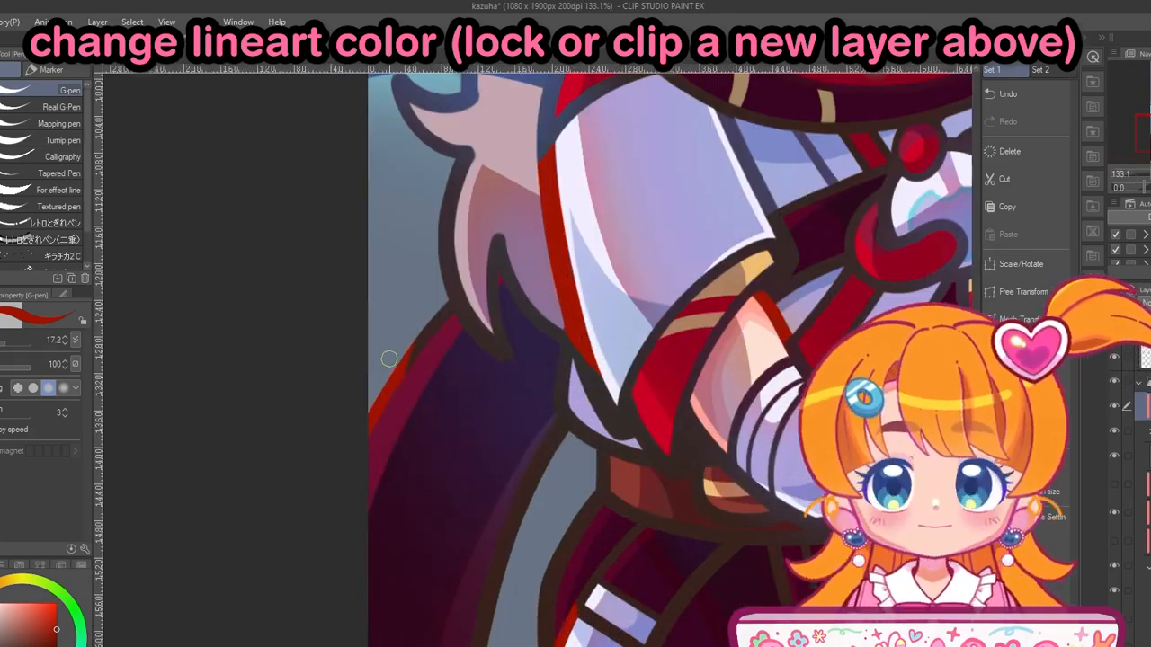
- Recolor the lineart along the top of the raised hand's fingers in dark red with the G-pen
{"action": "scroll", "coordinate": [390, 357], "scroll_direction": "down", "scroll_amount": 7}
{"action": "scroll", "coordinate": [474, 352], "scroll_direction": "up", "scroll_amount": 8}
{"action": "left_click_drag", "start_coordinate": [481, 402], "coordinate": [521, 363]}
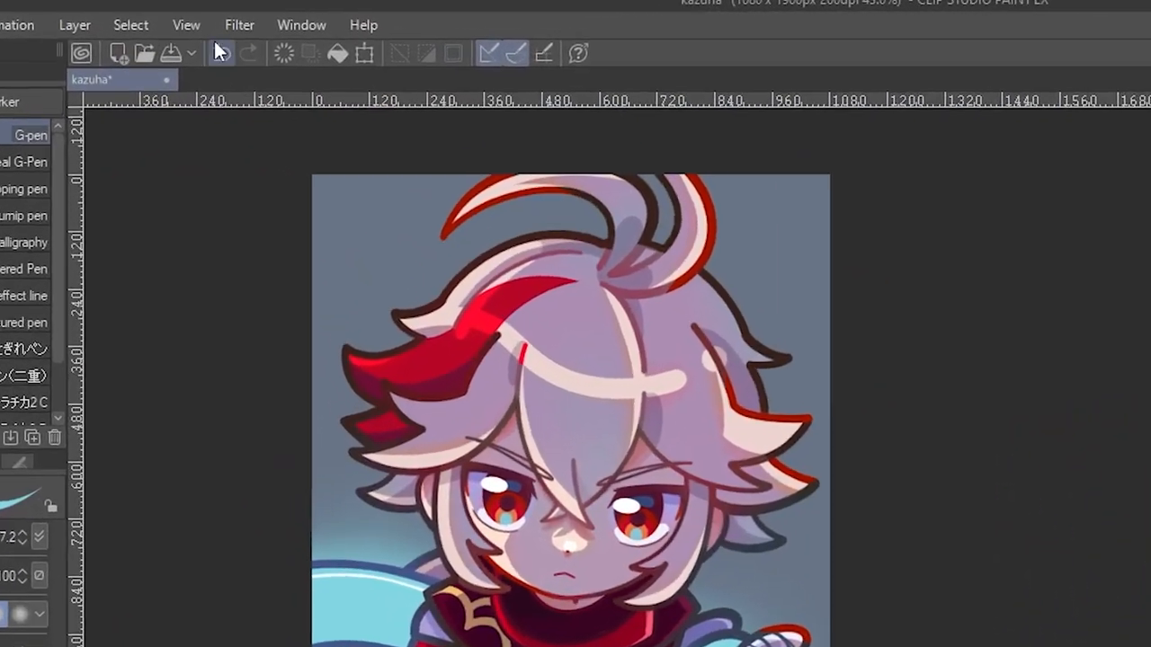
- Apply a Gaussian blur with strength 2.81 to the purple shadow layer to soften the shadow edges
{"action": "left_click", "coordinate": [214, 21]}
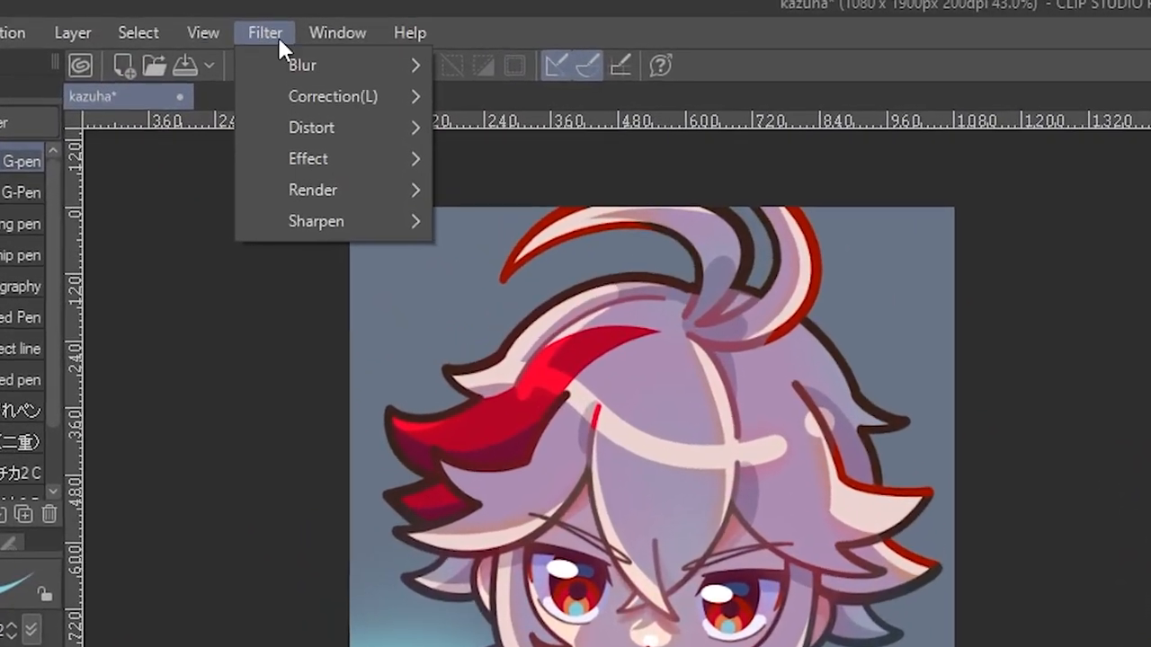
{"action": "mouse_move", "coordinate": [284, 61]}
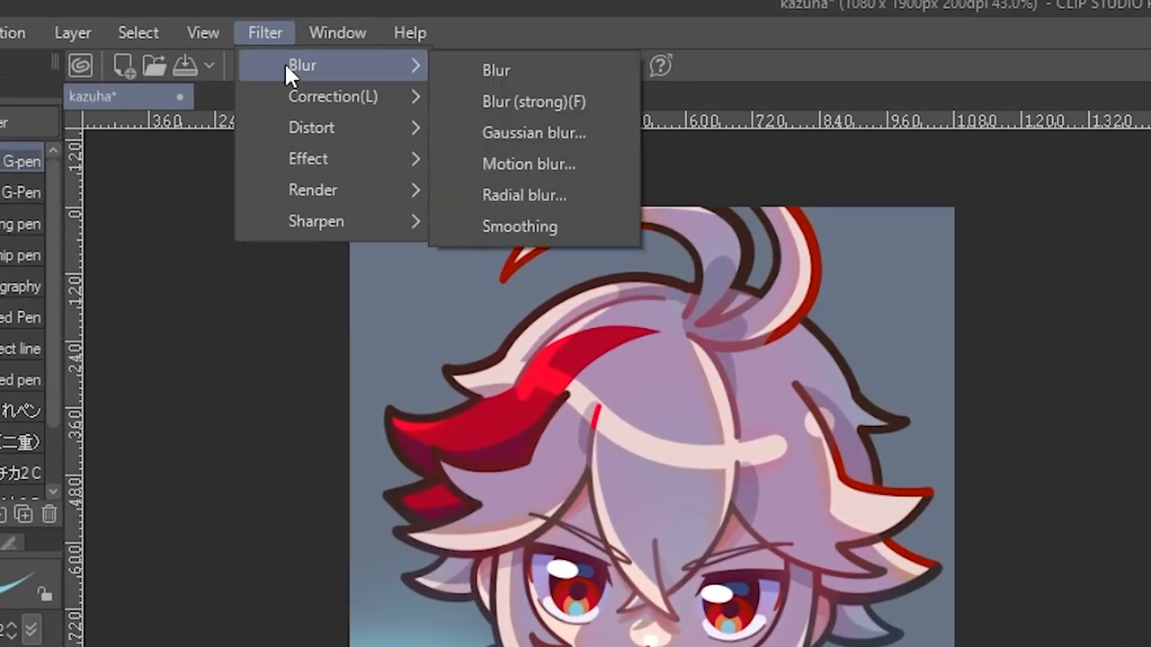
{"action": "left_click", "coordinate": [531, 132]}
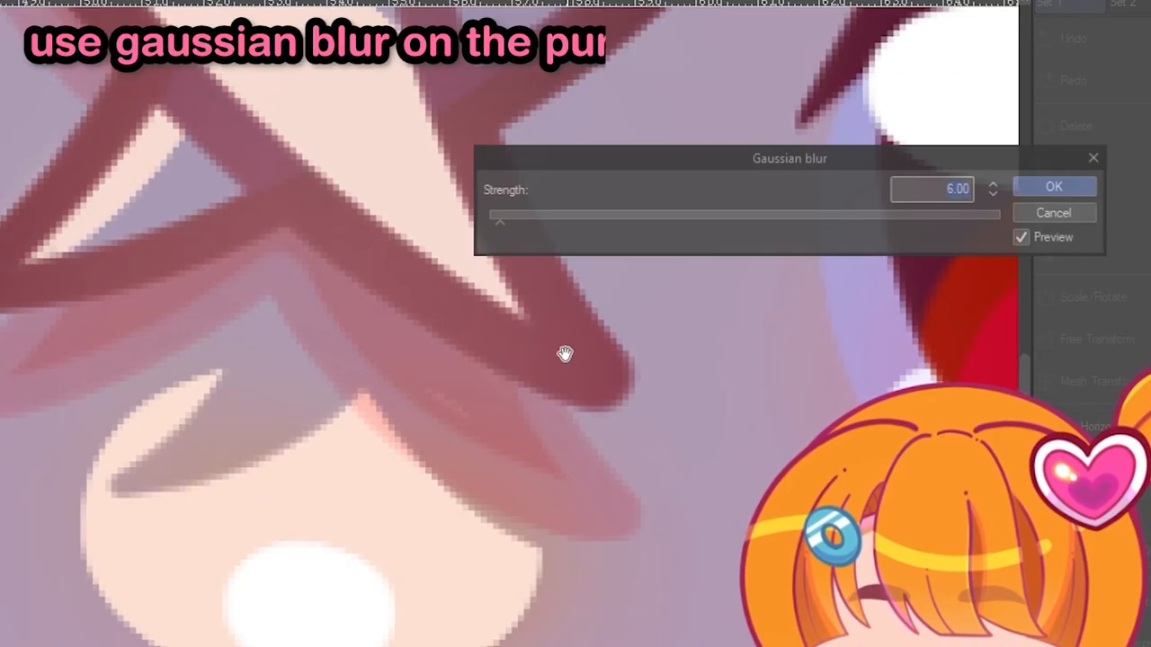
{"action": "left_click_drag", "start_coordinate": [504, 214], "coordinate": [490, 217]}
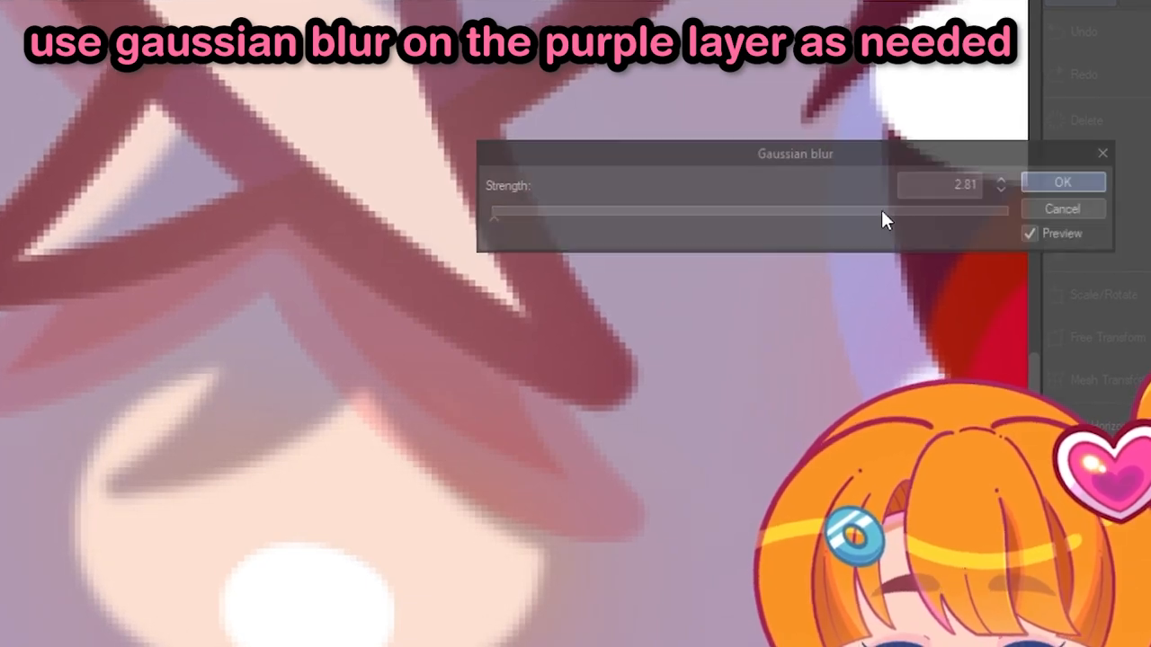
{"action": "left_click", "coordinate": [1064, 183]}
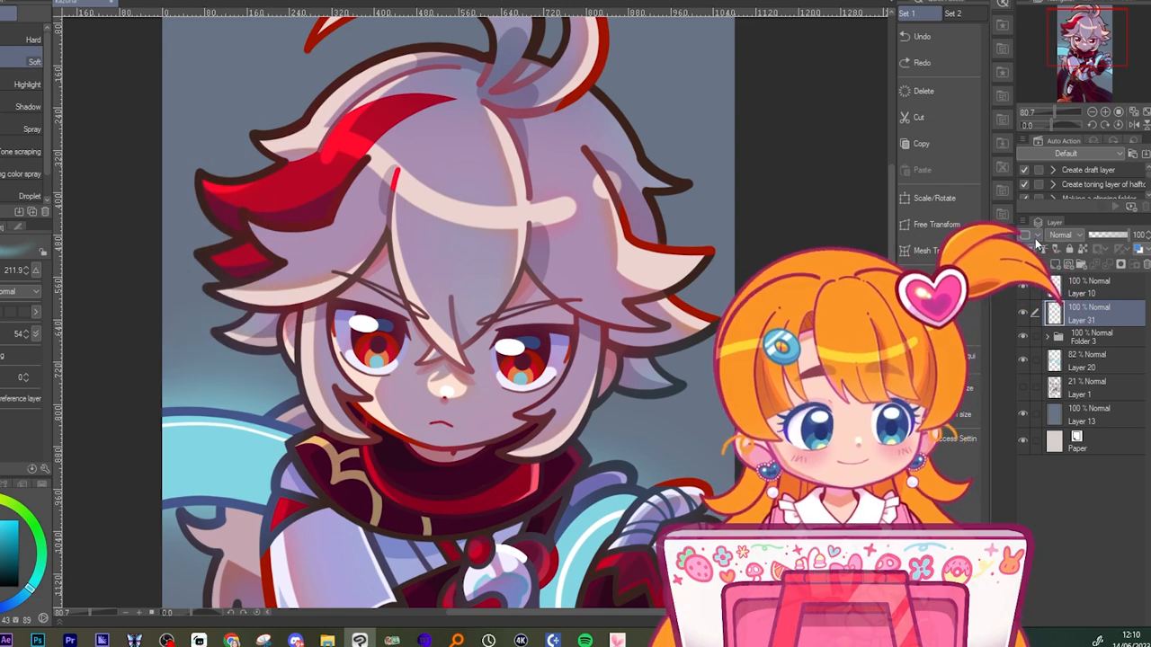
- Clip Layer 31 to Folder 3 and airbrush the background's blue over the character's outer edges with the Soft airbrush at size 211.9
{"action": "left_click", "coordinate": [1031, 249]}
{"action": "left_click_drag", "start_coordinate": [200, 184], "coordinate": [259, 369]}
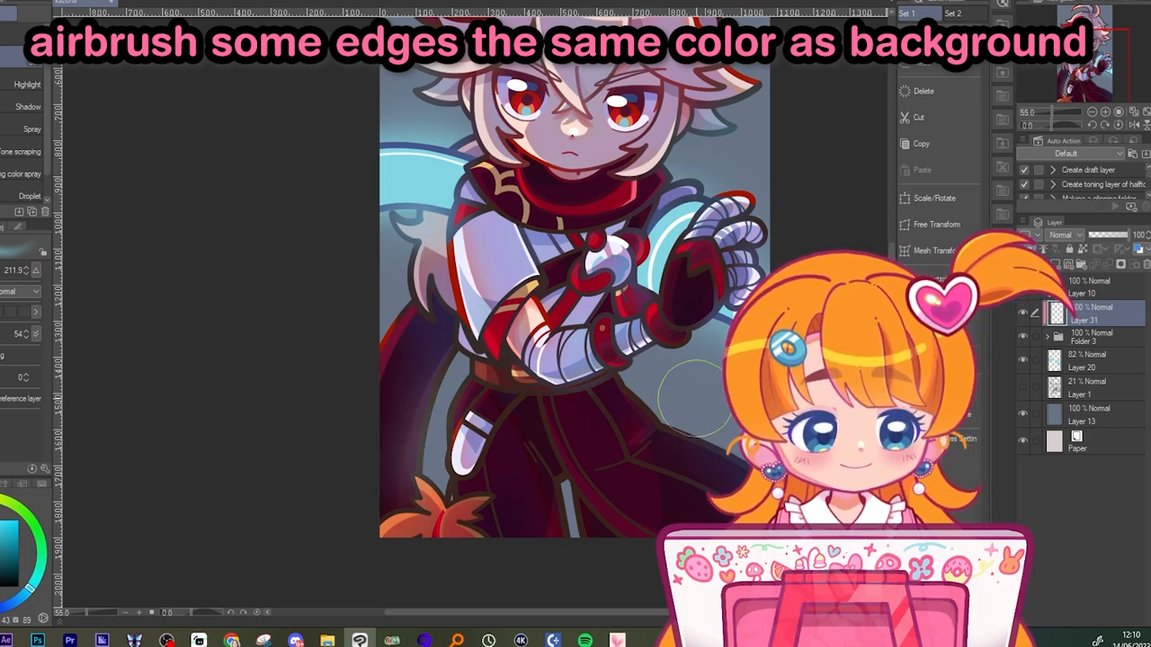
{"action": "scroll", "coordinate": [658, 445], "scroll_direction": "down", "scroll_amount": 6}
{"action": "scroll", "coordinate": [561, 268], "scroll_direction": "up", "scroll_amount": 4}
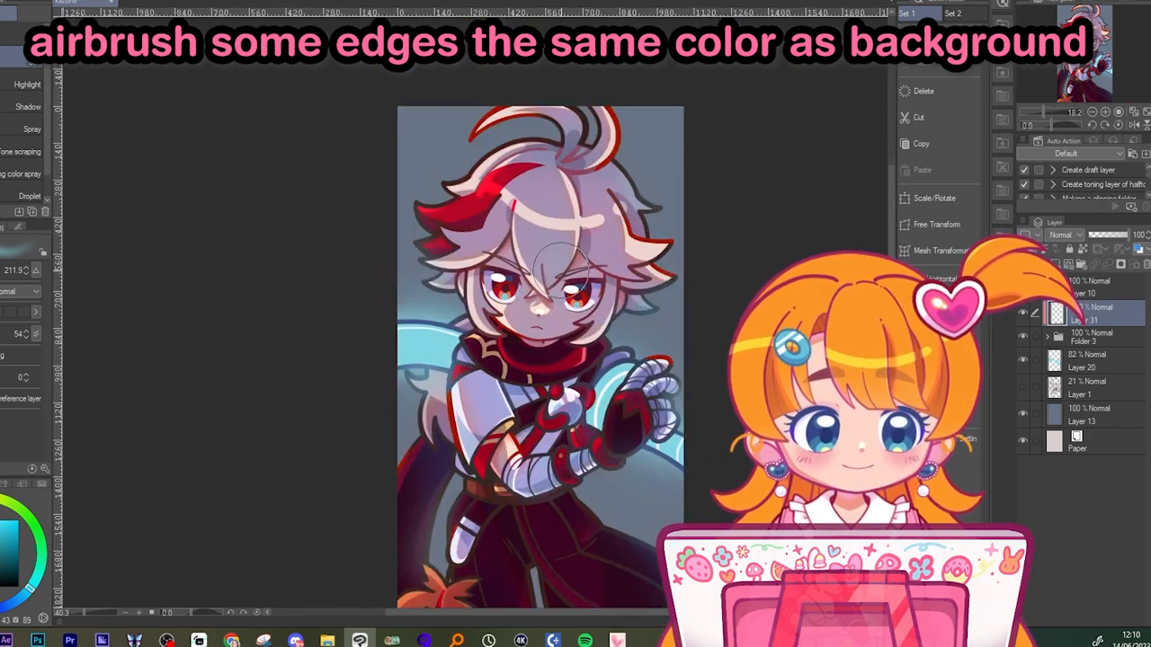